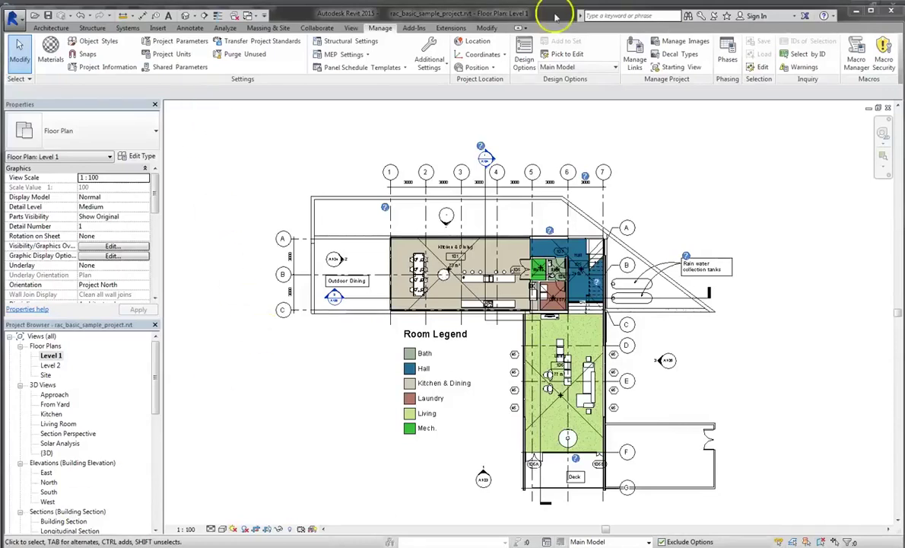
# Step: Review the smaller and bigger version options of the Expansion set in the Design Options dialog
pyautogui.click(524, 61)
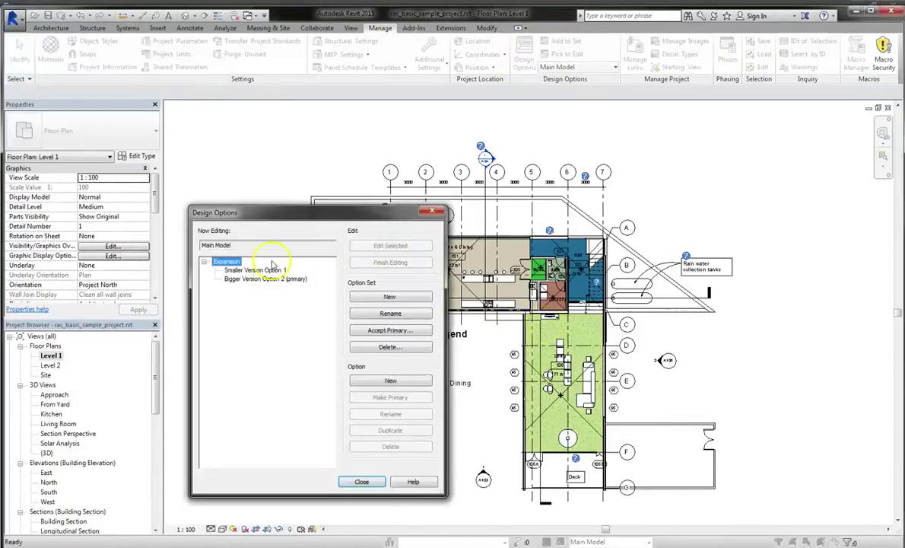
pyautogui.click(289, 280)
pyautogui.click(278, 270)
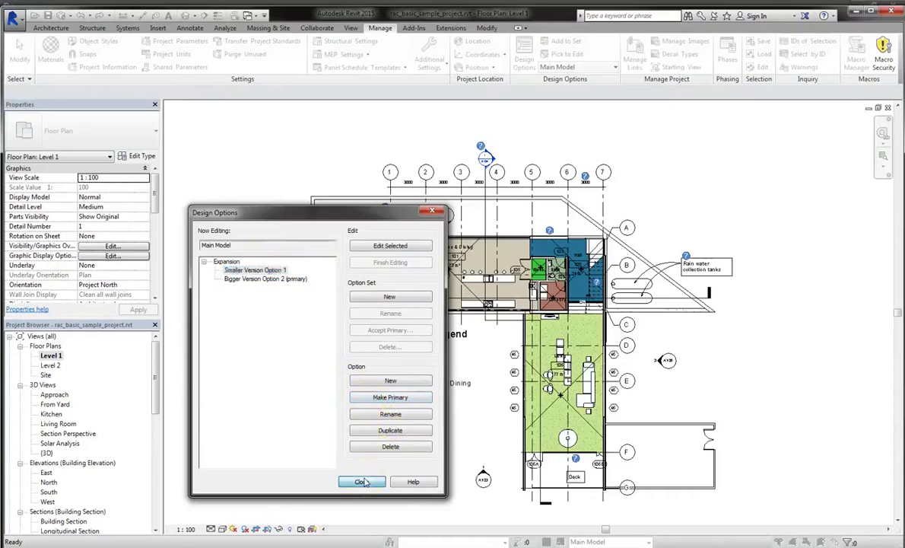
pyautogui.click(361, 481)
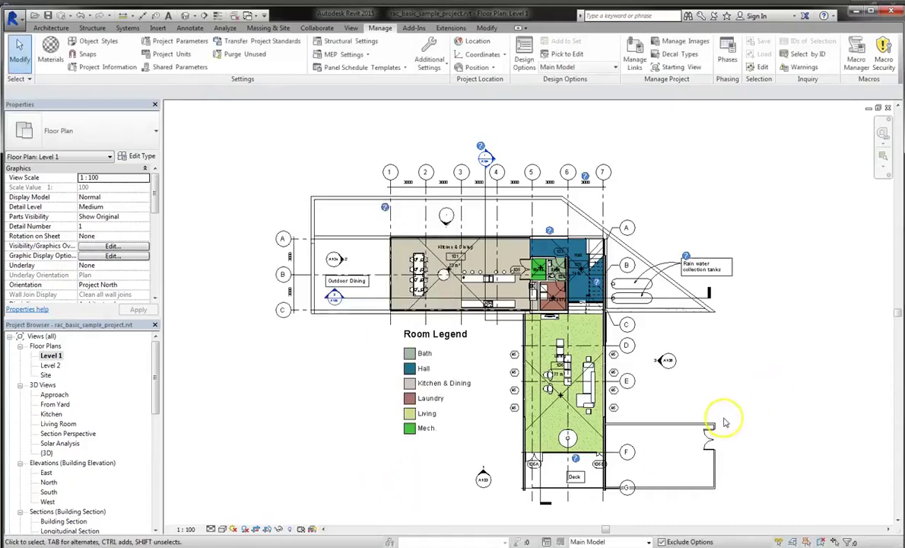
# Step: Duplicate the Level 1 floor plan view without detailing
pyautogui.moveTo(724, 423); pyautogui.dragTo(683, 380, button='middle')
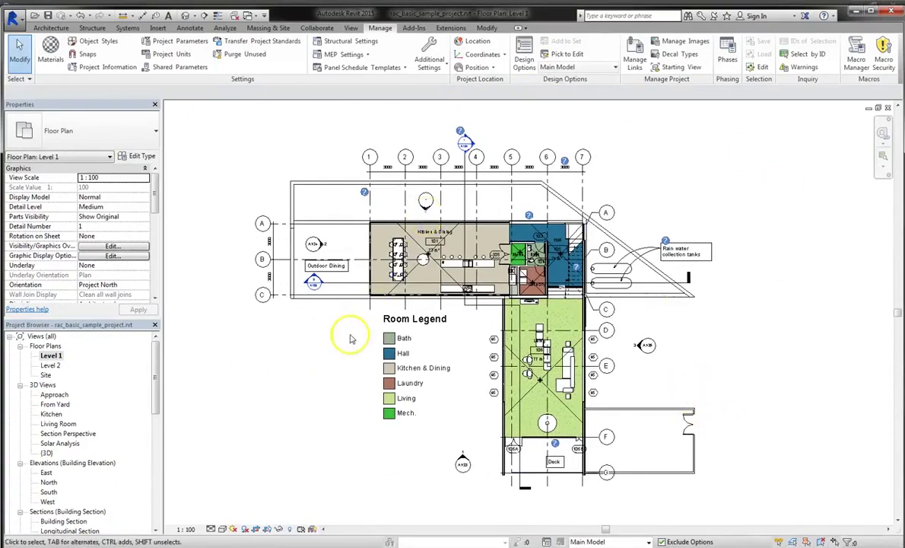
pyautogui.click(50, 356)
pyautogui.rightClick(72, 359)
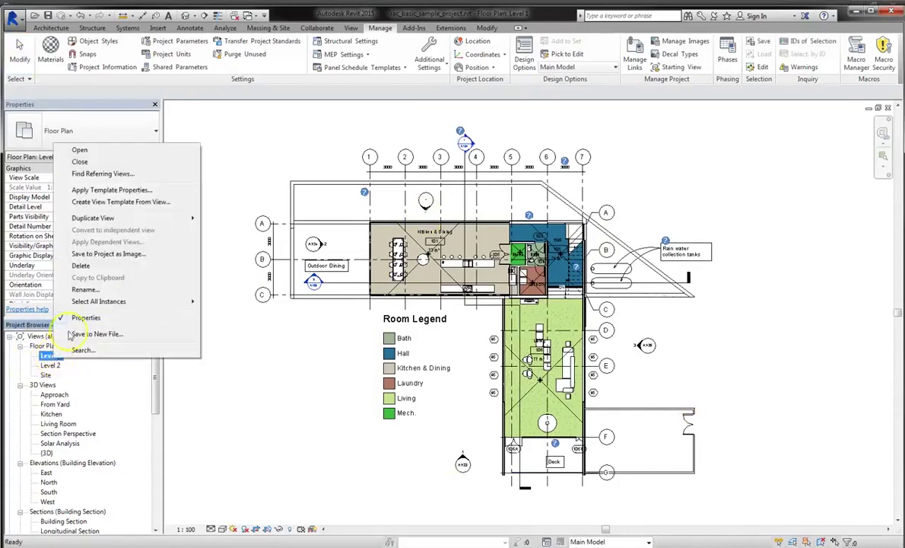
pyautogui.moveTo(114, 218)
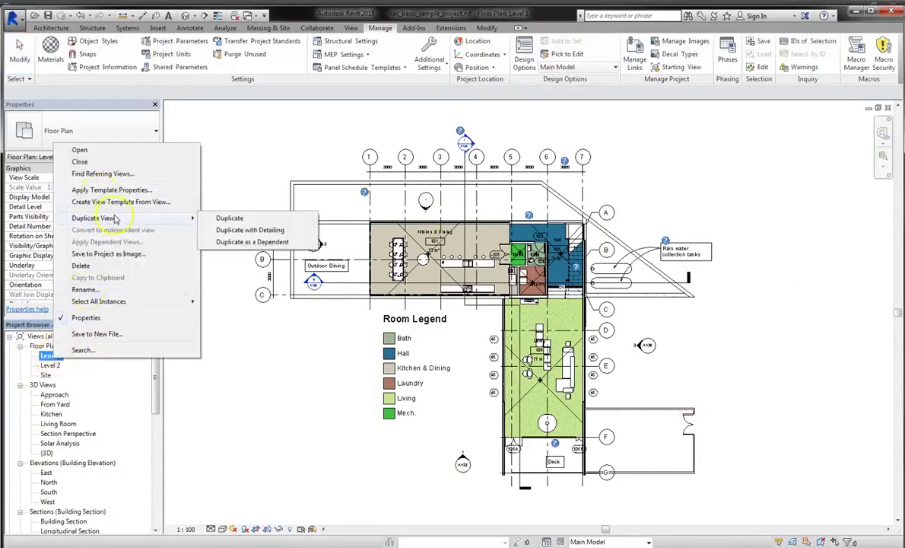
pyautogui.click(227, 219)
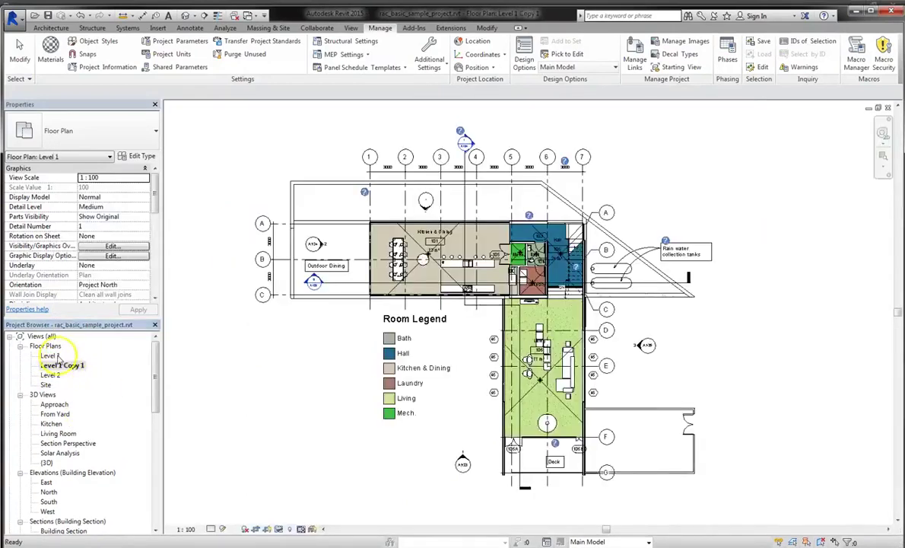
# Step: Rename the original Level 1 floor plan as "Level 1 - Option 1", also renaming the corresponding level and views
pyautogui.click(57, 356)
pyautogui.rightClick(57, 357)
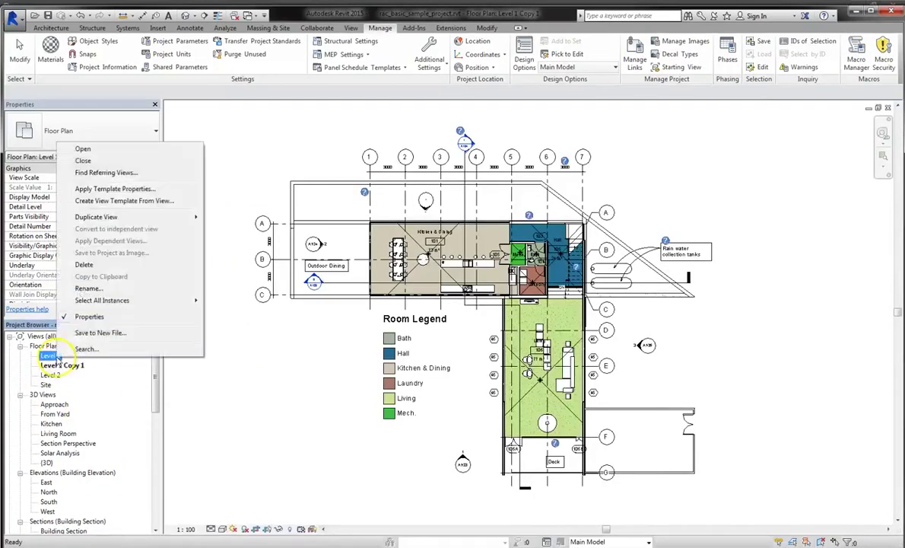
pyautogui.click(89, 288)
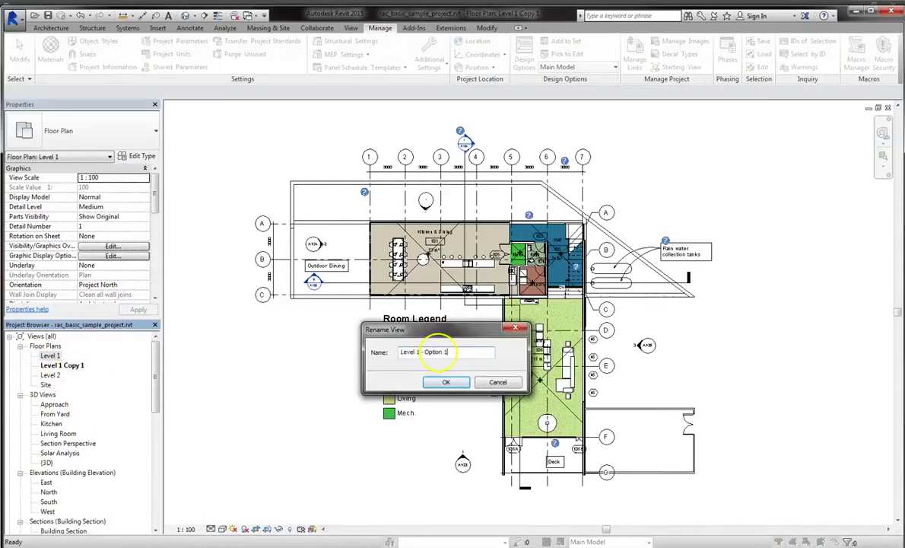
pyautogui.click(446, 382)
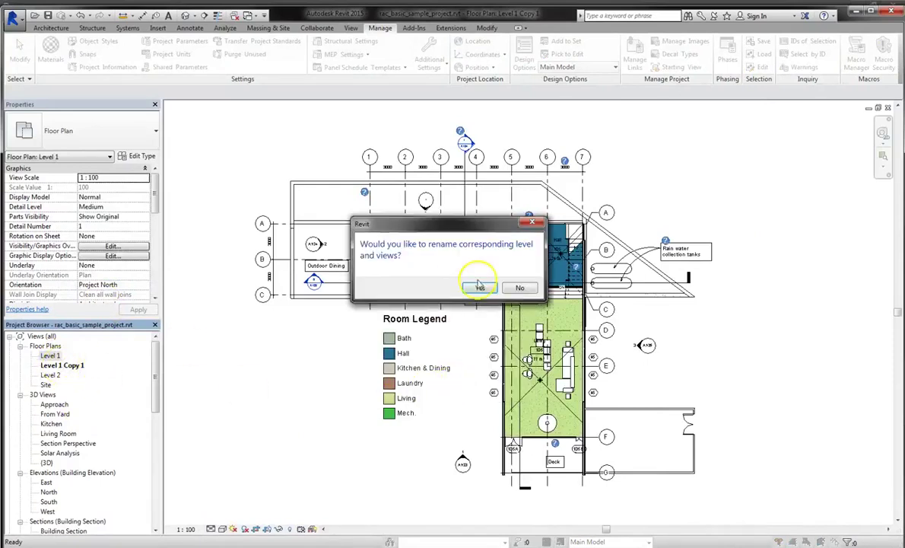
pyautogui.click(478, 289)
# Step: Rename the duplicated Level 1 floor plan as "Level 1 - Option 2"
pyautogui.click(62, 366)
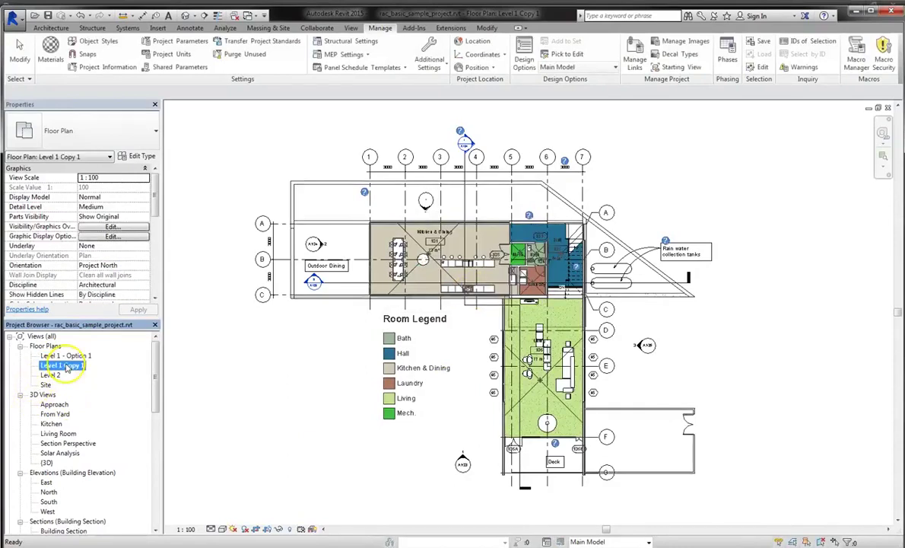
pyautogui.rightClick(67, 366)
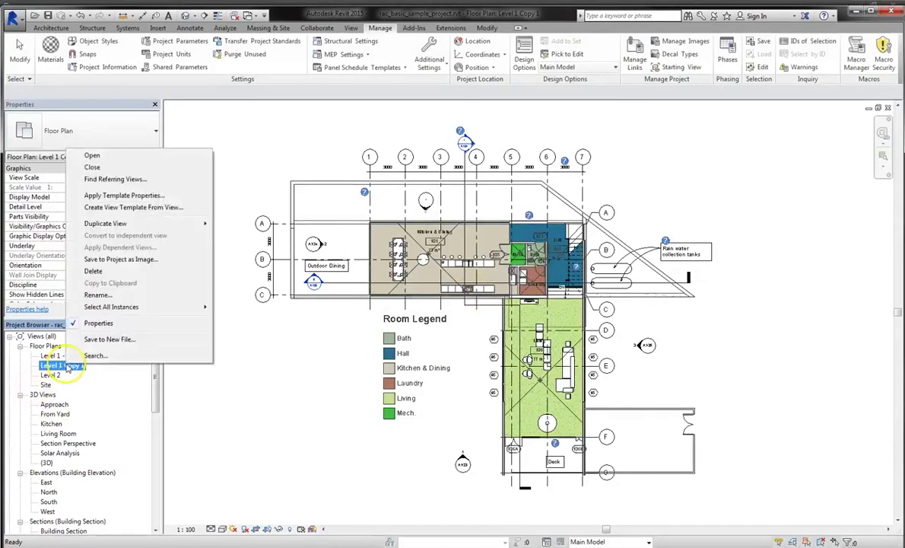
pyautogui.click(121, 296)
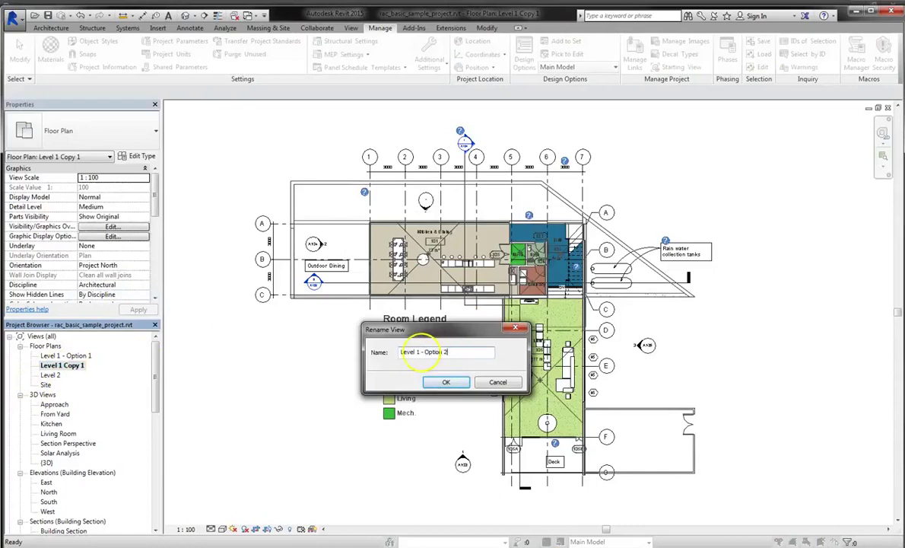
pyautogui.press('Return')
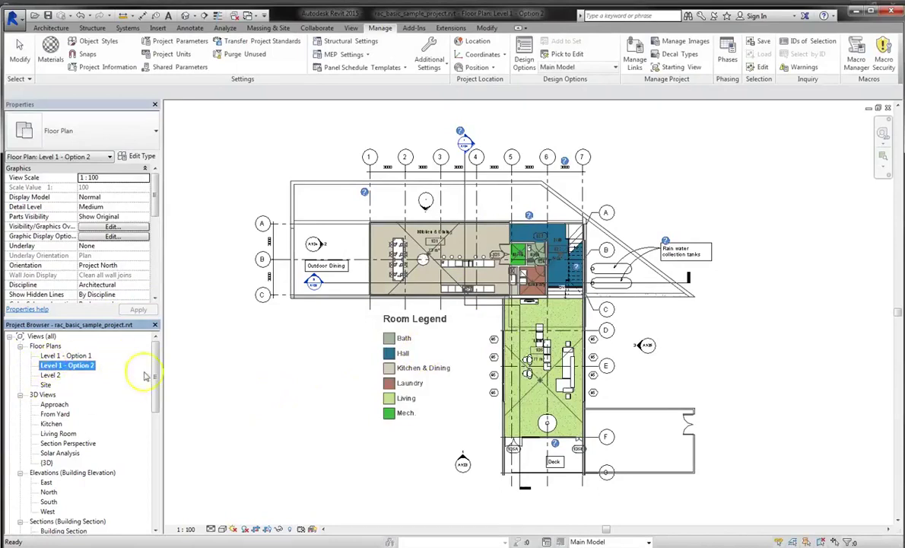
# Step: Create a new drawing sheet with the A1 metric titleblock
pyautogui.scroll(-2, 153, 426)
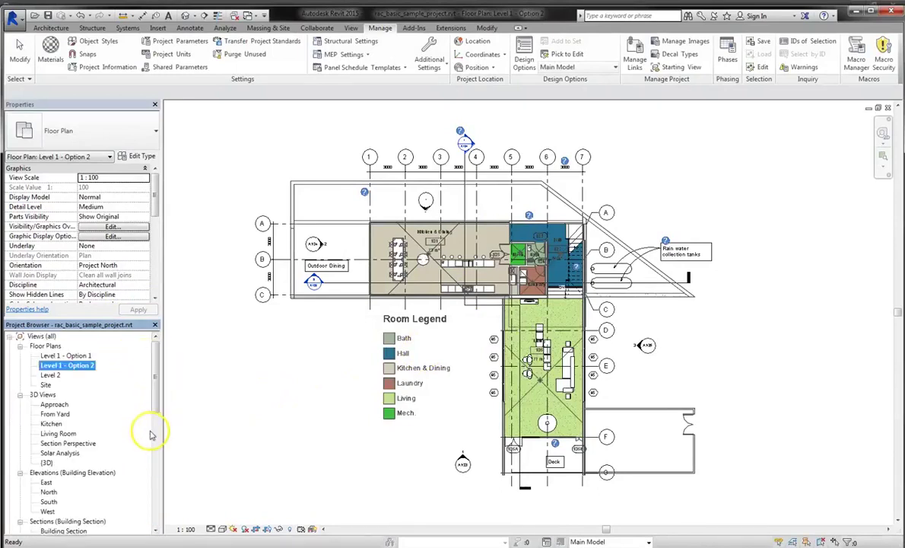
pyautogui.scroll(-2, 114, 437)
pyautogui.scroll(-5, 116, 440)
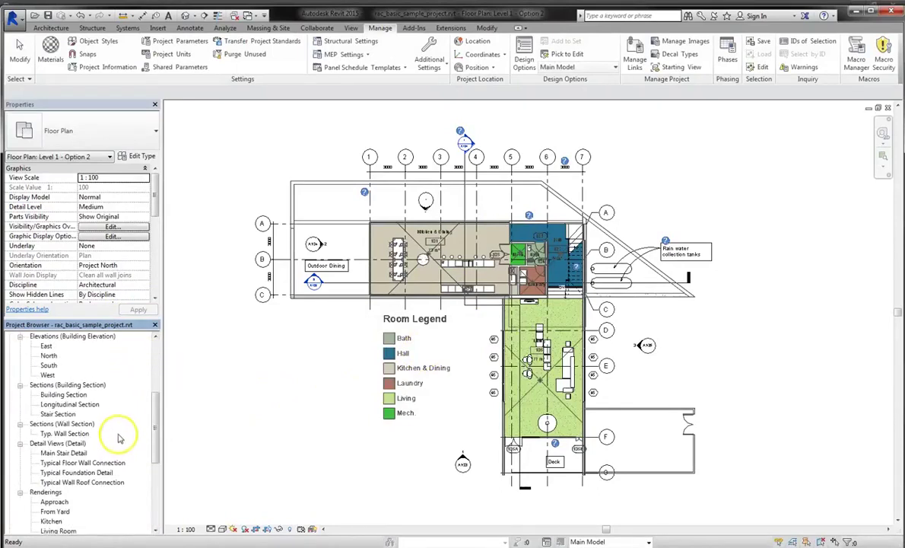
pyautogui.scroll(-3, 83, 500)
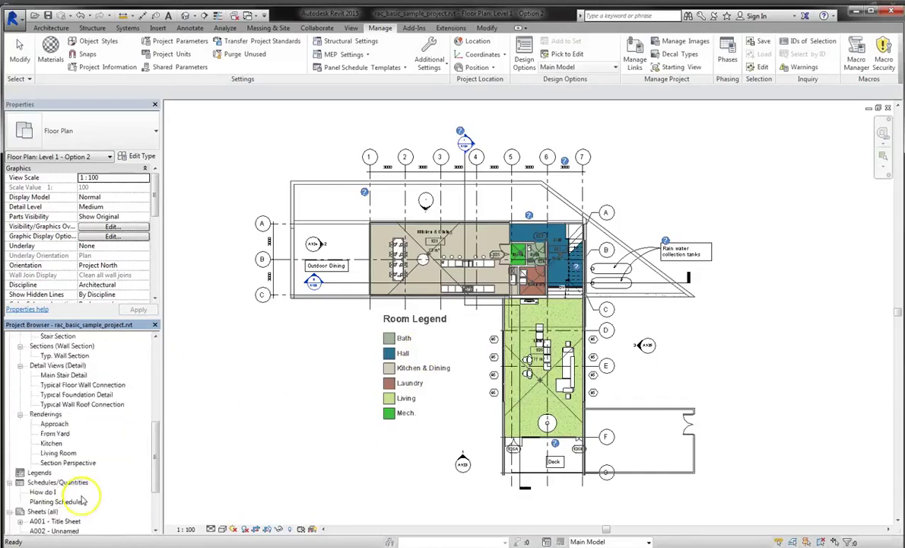
pyautogui.click(45, 482)
pyautogui.rightClick(53, 483)
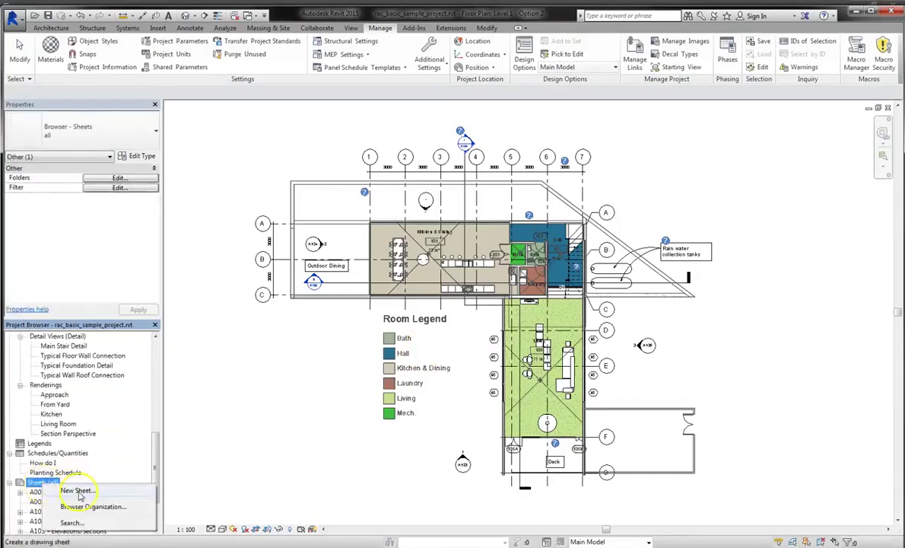
pyautogui.click(79, 492)
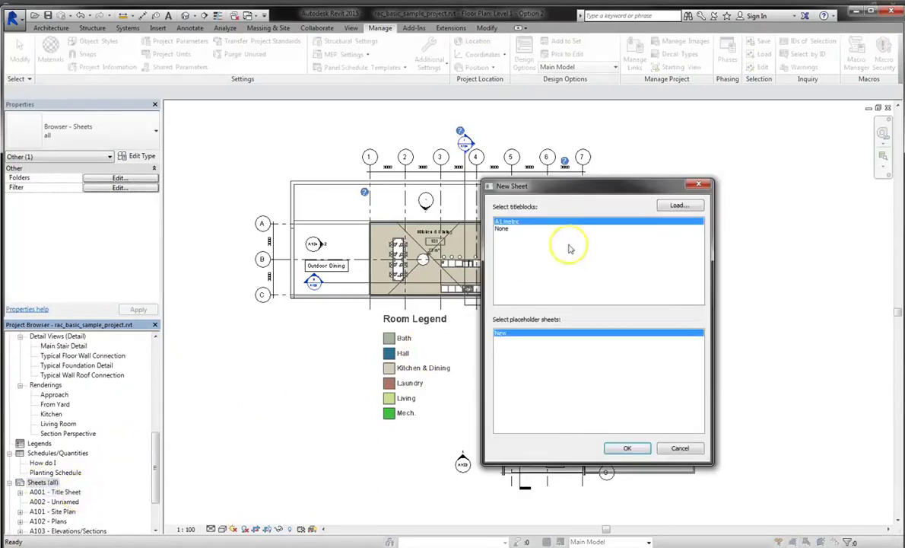
pyautogui.click(640, 451)
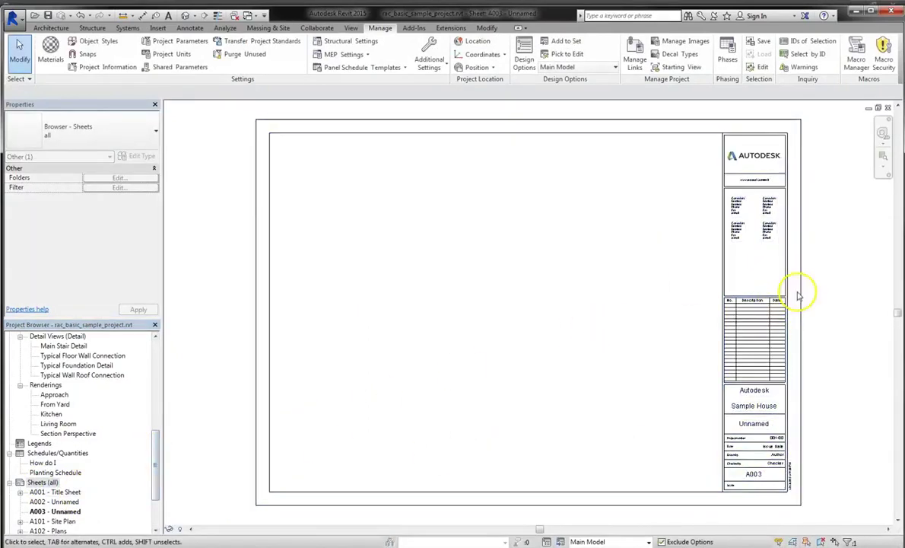
# Step: Try to place the Level 1 - Option 1 floor plan on the new sheet
pyautogui.moveTo(156, 468); pyautogui.dragTo(163, 367)
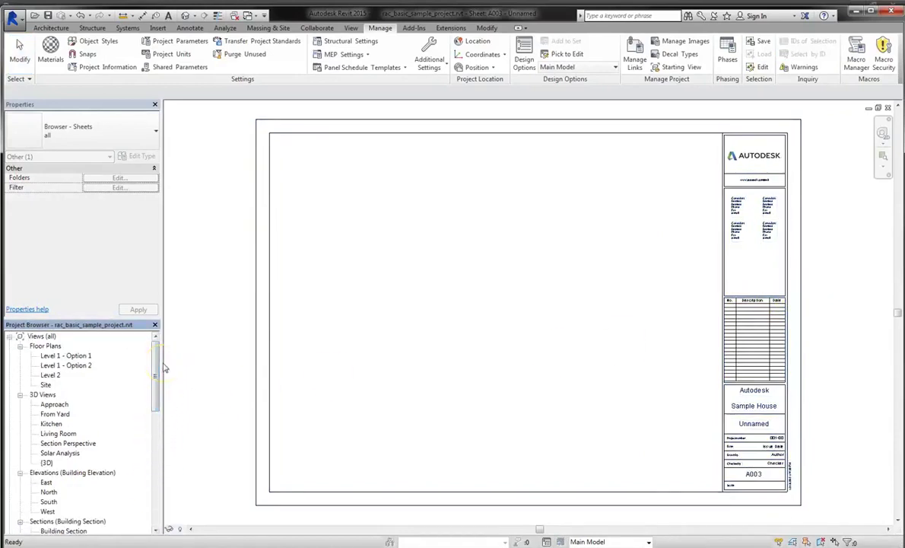
pyautogui.click(75, 356)
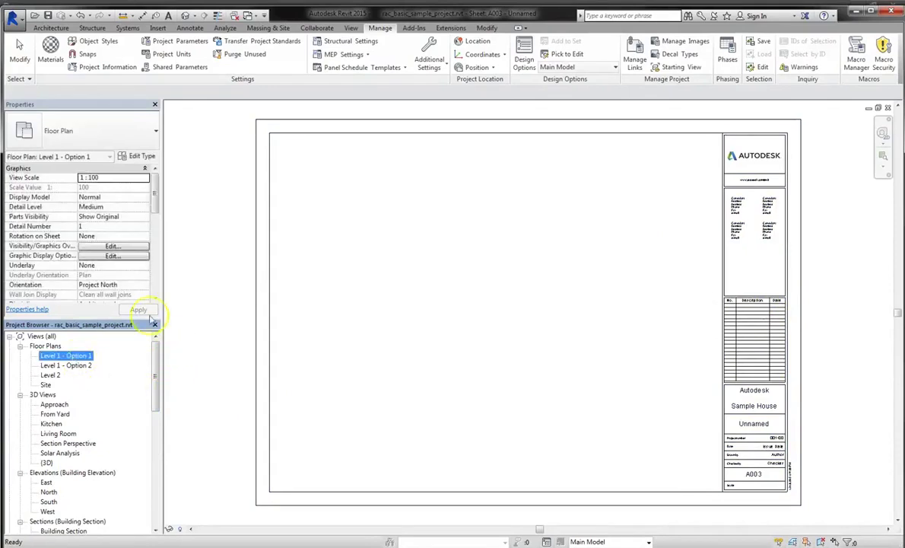
pyautogui.moveTo(65, 358); pyautogui.dragTo(420, 254)
pyautogui.click(521, 313)
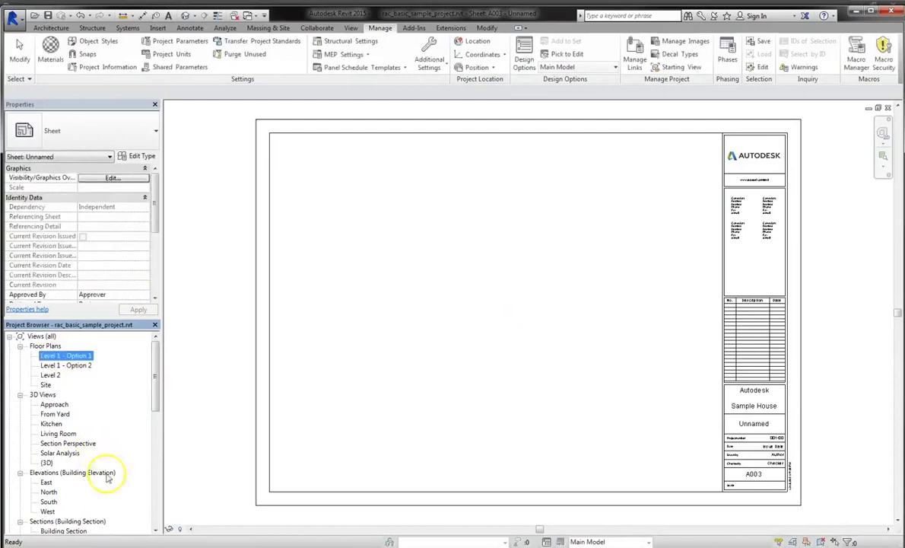
# Step: Open sheet A102 - Plans and delete its Level 1 - Option 1 and Level 2 viewports
pyautogui.scroll(-10, 155, 487)
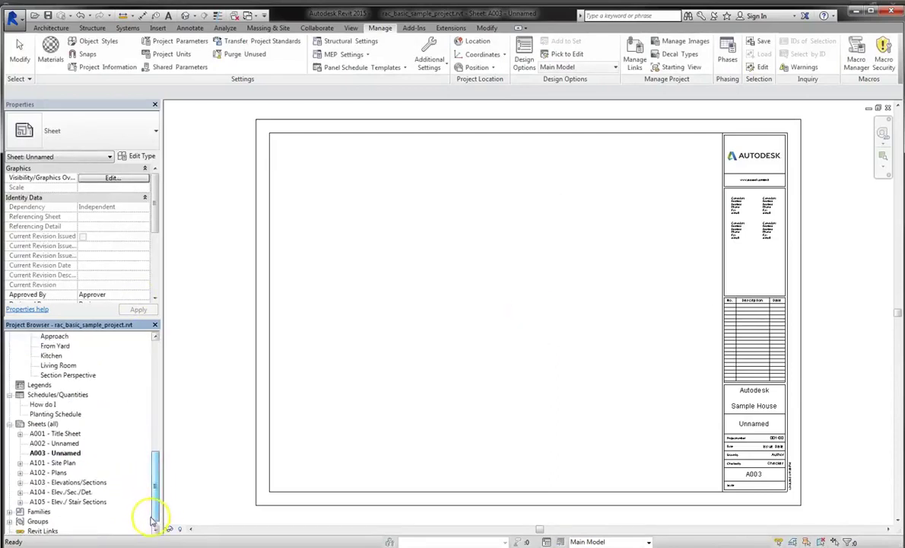
pyautogui.doubleClick(47, 473)
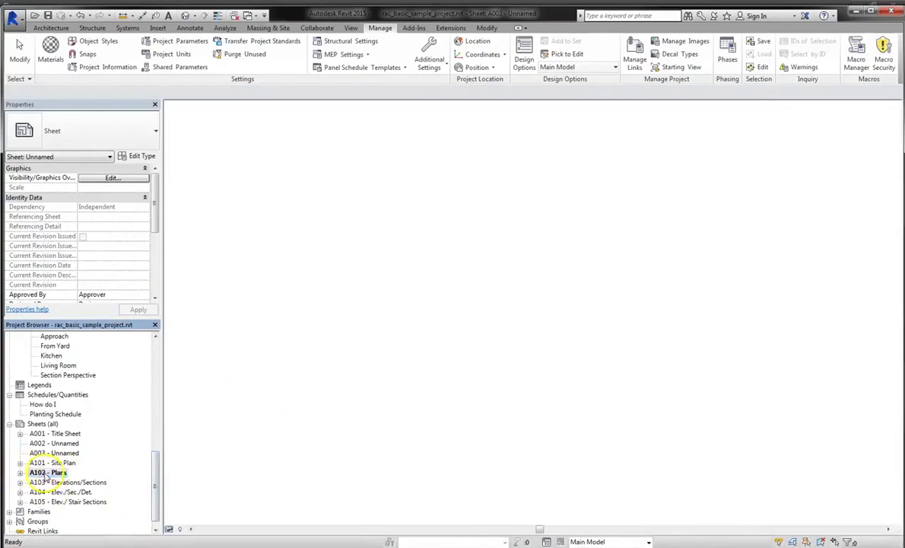
pyautogui.click(463, 306)
pyautogui.keyDown('ctrl'); pyautogui.click(634, 275); pyautogui.keyUp('ctrl')
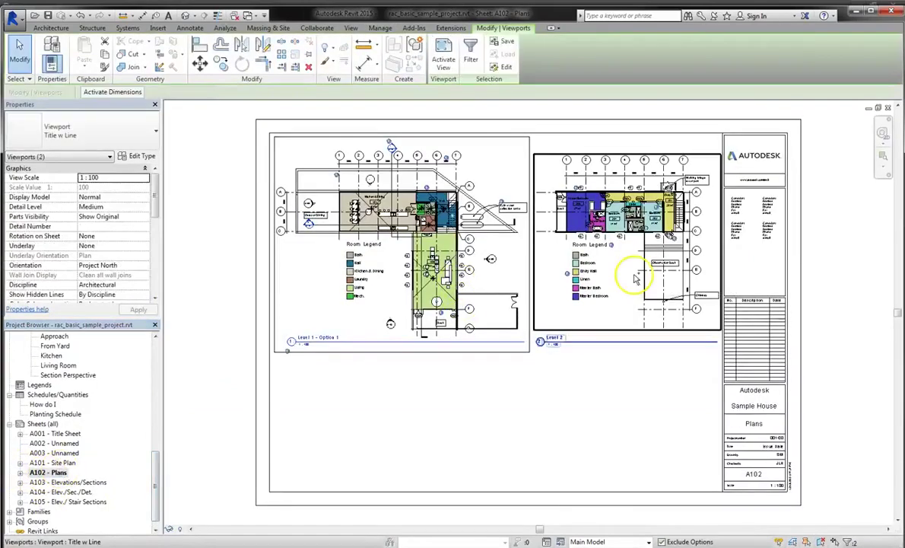
pyautogui.press('Delete')
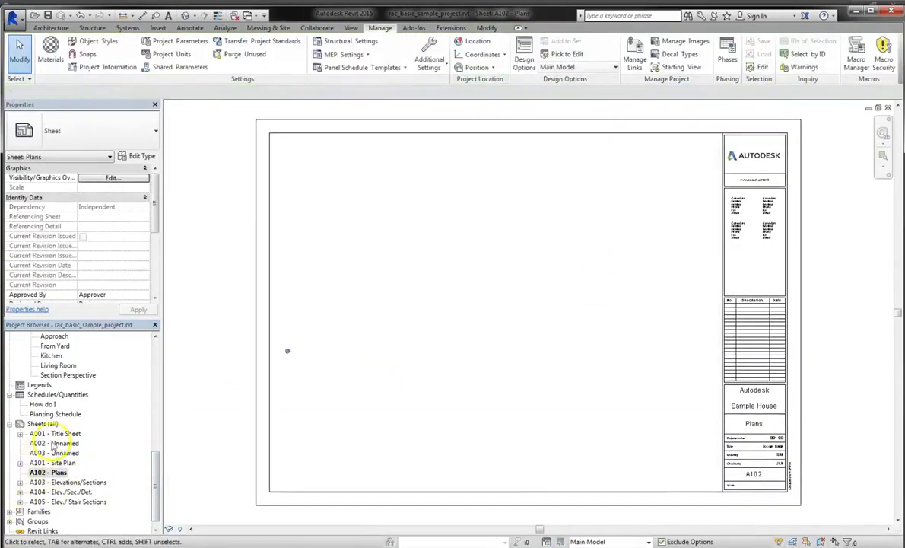
# Step: Open the empty sheet A002 and place the Level 1 - Option 1 floor plan in its upper-left area
pyautogui.doubleClick(53, 442)
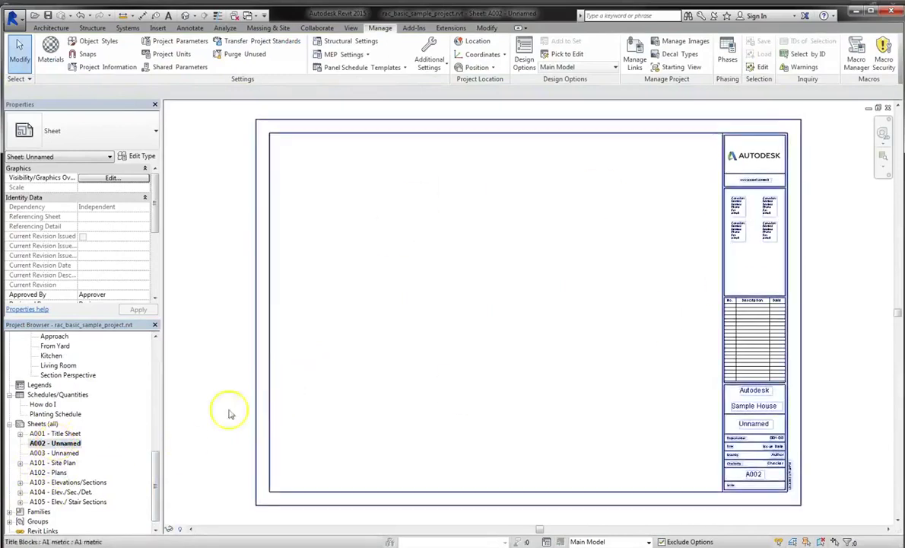
pyautogui.moveTo(153, 469); pyautogui.dragTo(157, 363)
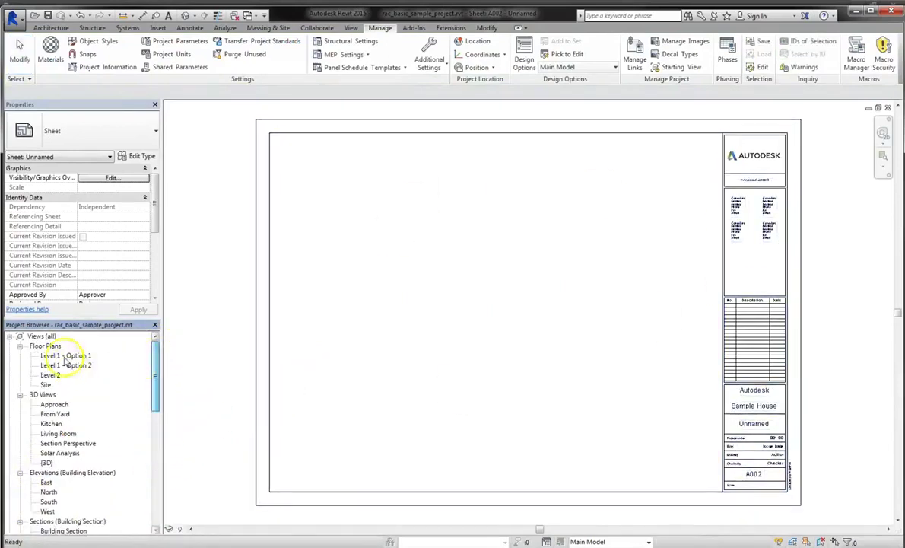
pyautogui.click(48, 356)
pyautogui.moveTo(48, 356); pyautogui.dragTo(357, 273)
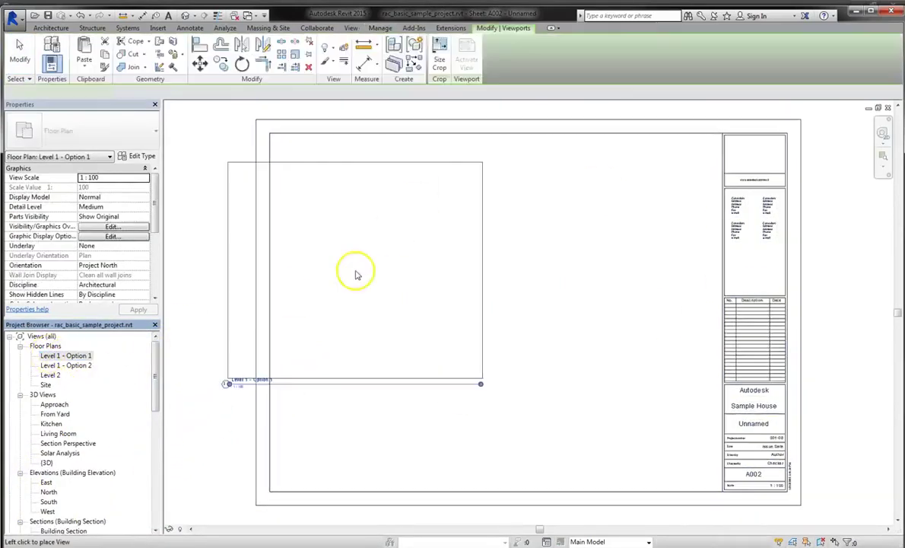
pyautogui.click(403, 256)
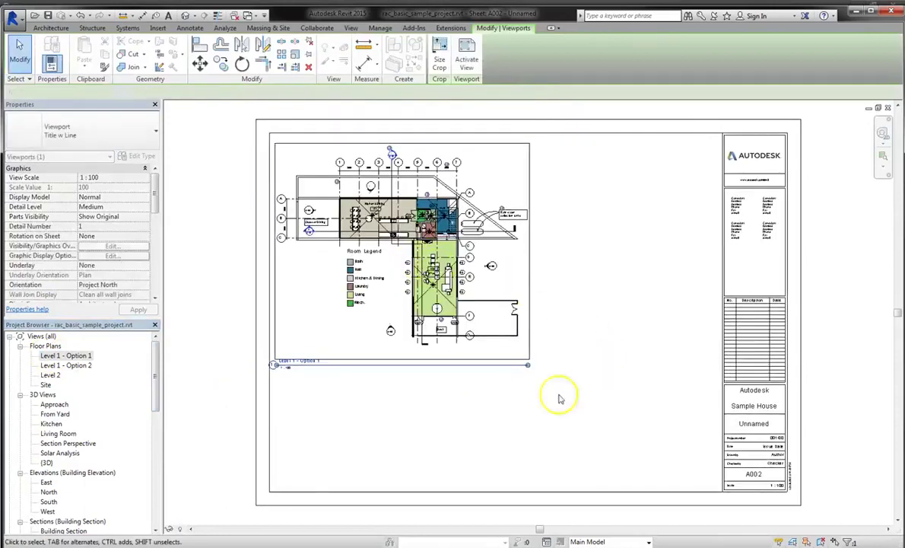
# Step: Place the Level 1 - Option 2 floor plan on sheet A002, to the right of the Option 1 plan
pyautogui.click(65, 366)
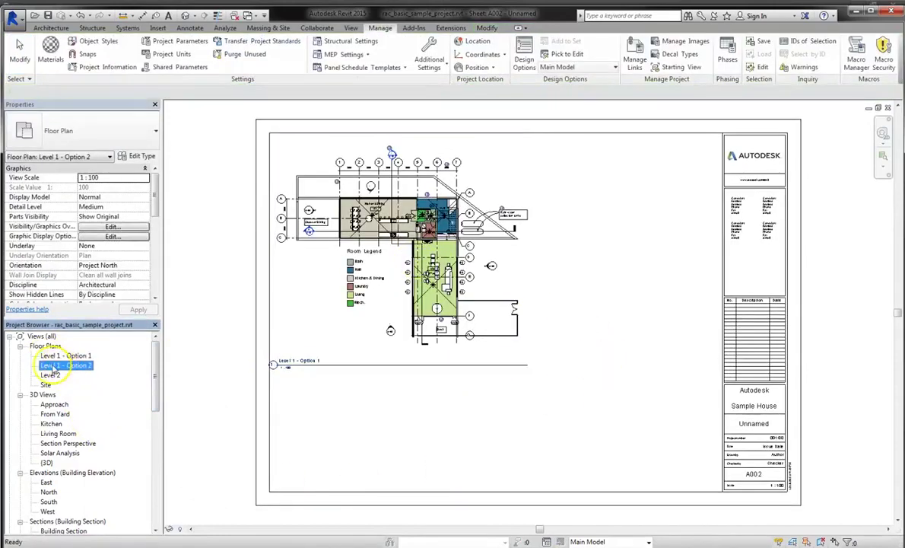
pyautogui.moveTo(198, 356); pyautogui.dragTo(626, 265)
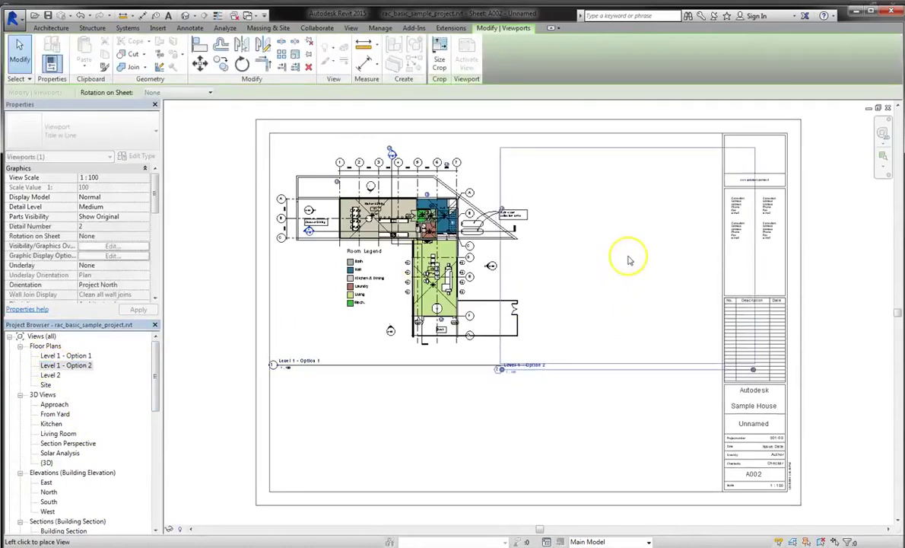
pyautogui.click(639, 258)
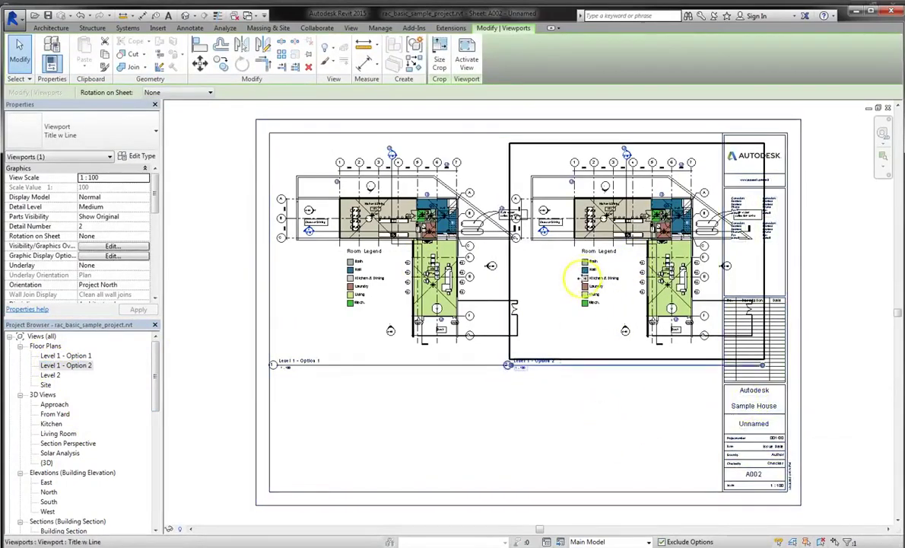
# Step: Try view scales of 1:50 and 1:200 on the Level 1 - Option 2 viewport, and set it back to 1:100
pyautogui.click(145, 178)
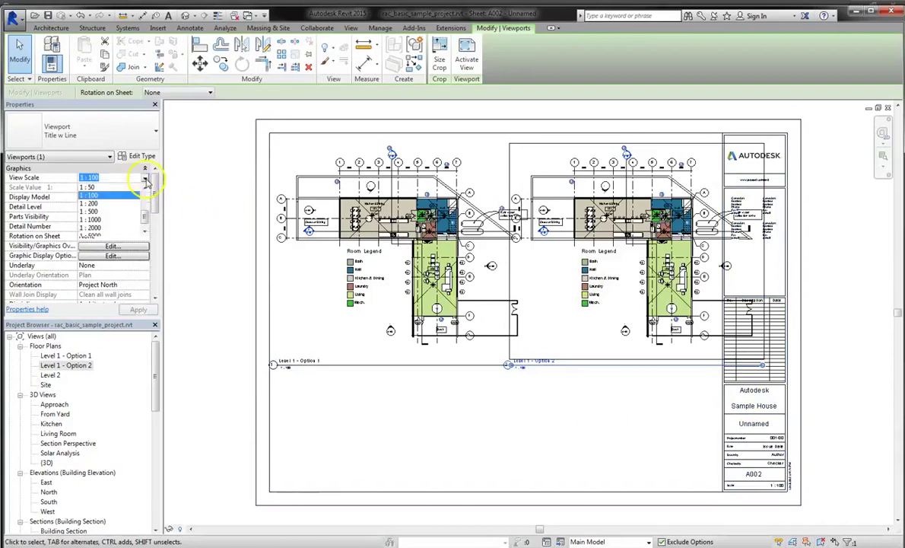
pyautogui.click(101, 213)
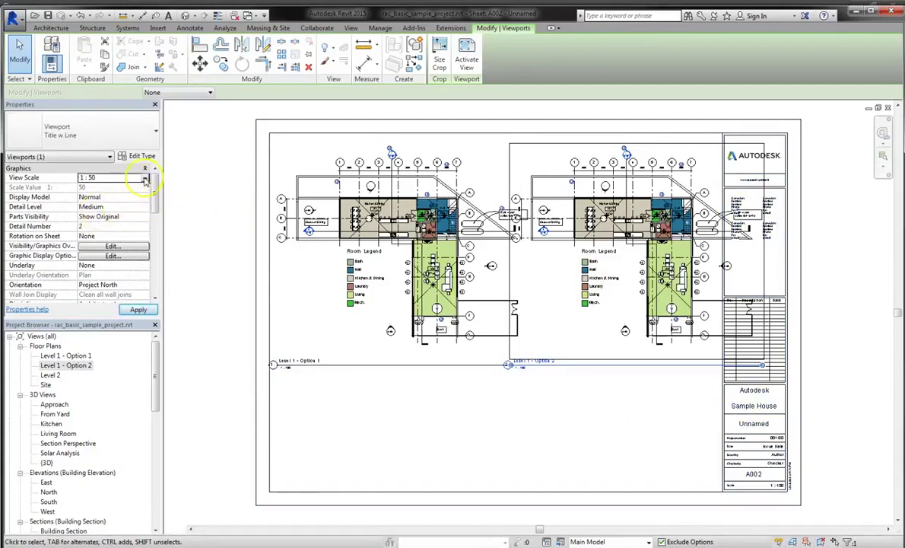
pyautogui.scroll(-2, 118, 213)
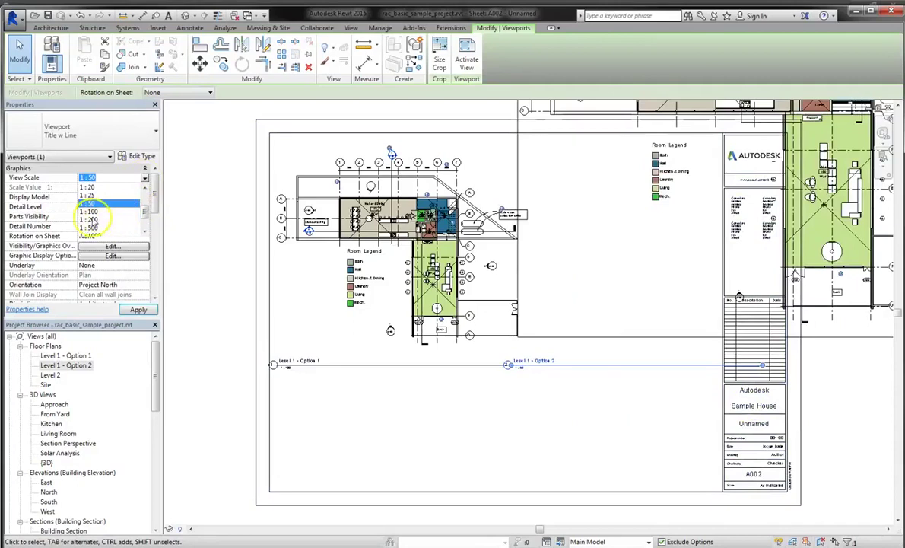
pyautogui.click(103, 213)
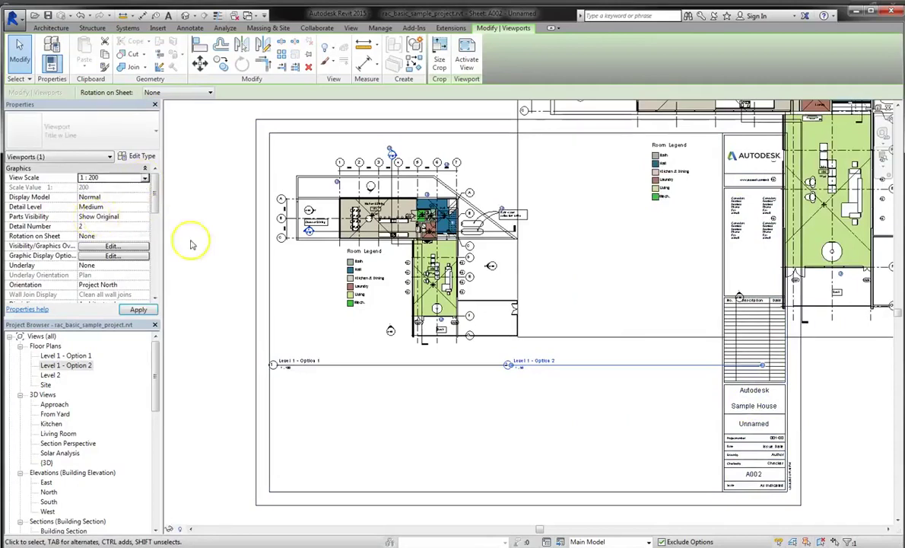
pyautogui.click(144, 177)
pyautogui.scroll(-3, 128, 213)
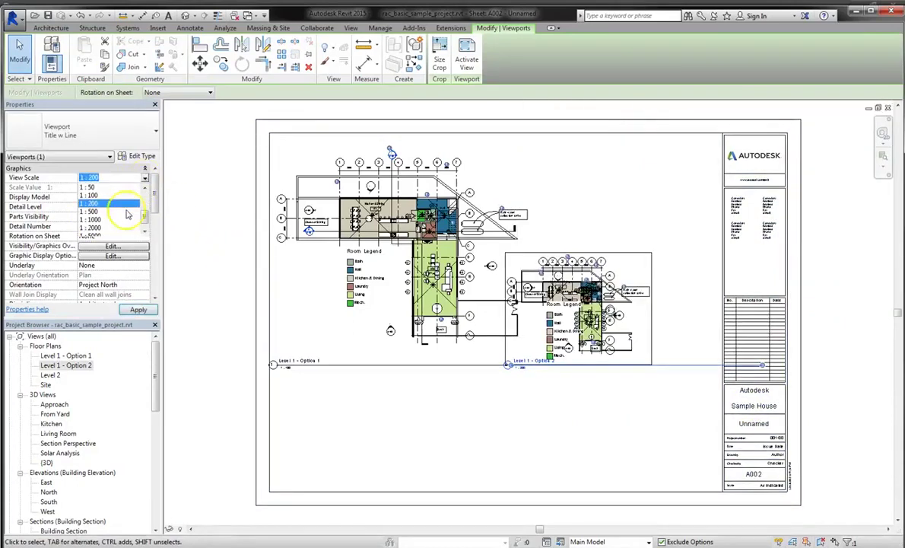
pyautogui.scroll(2, 128, 221)
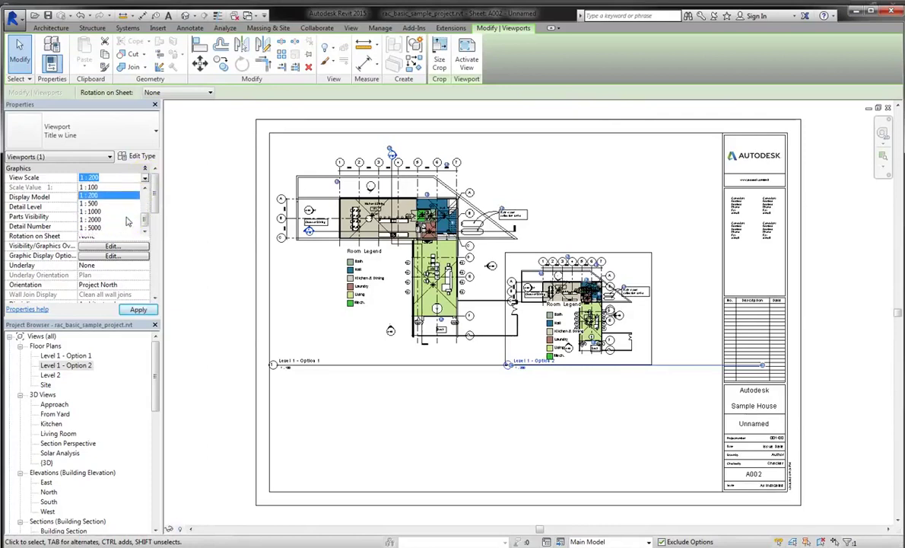
pyautogui.click(99, 205)
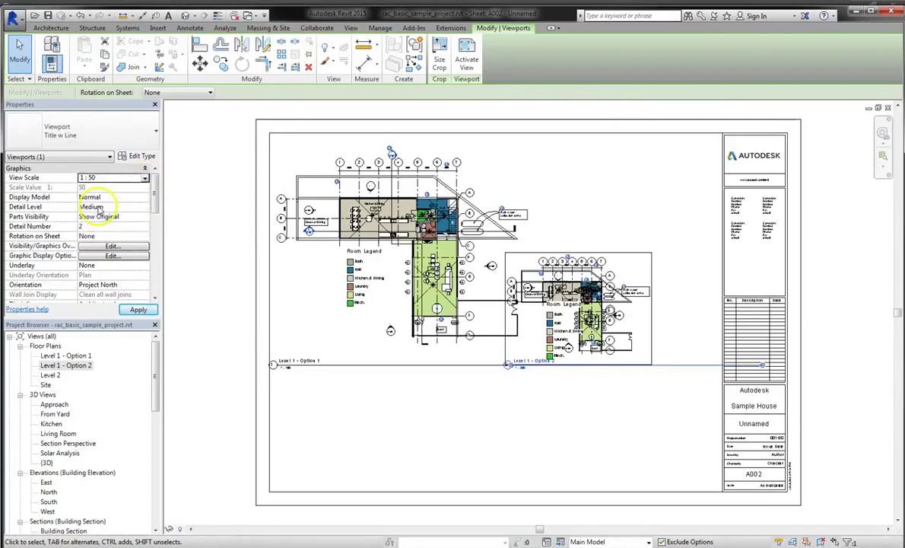
pyautogui.click(145, 178)
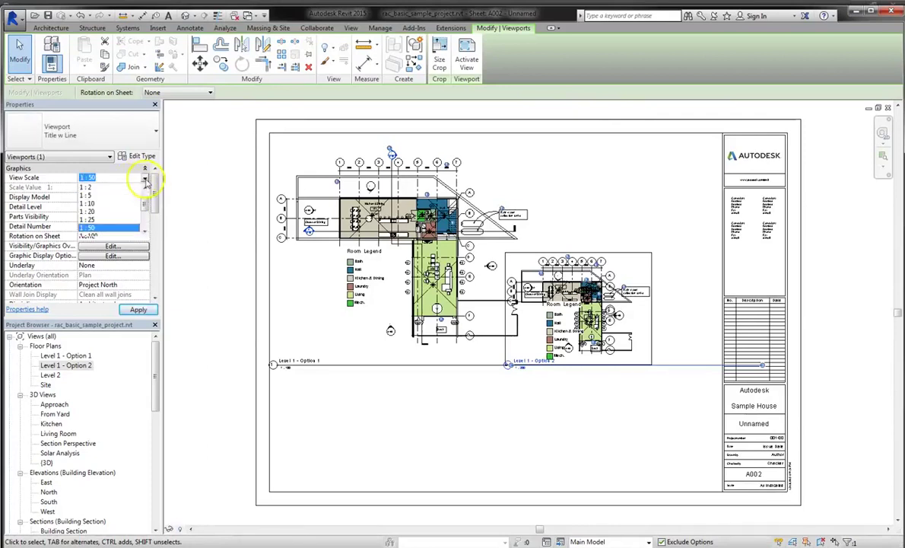
pyautogui.scroll(-1, 88, 228)
pyautogui.click(89, 228)
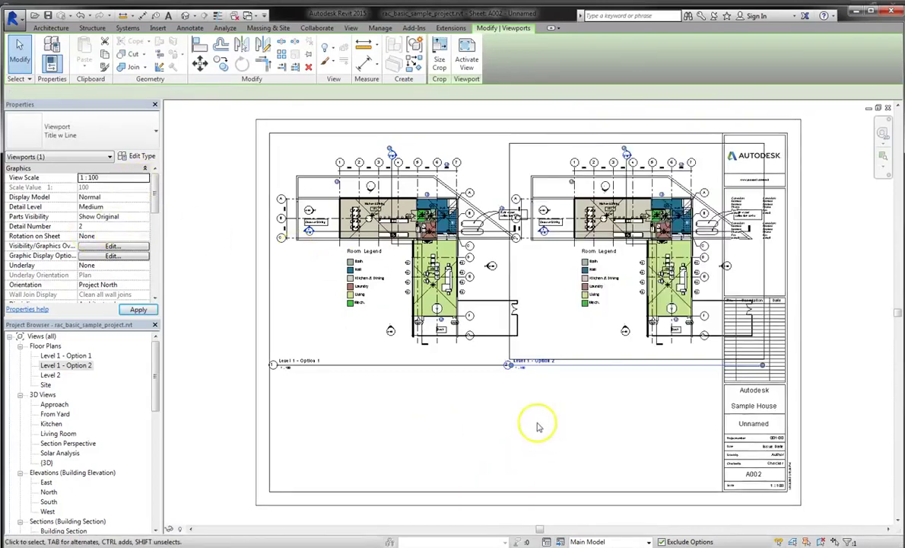
# Step: Stack the viewports by moving the Option 2 plan to the sheet's lower-left area and the Option 1 plan up directly above it
pyautogui.moveTo(622, 323); pyautogui.dragTo(455, 342)
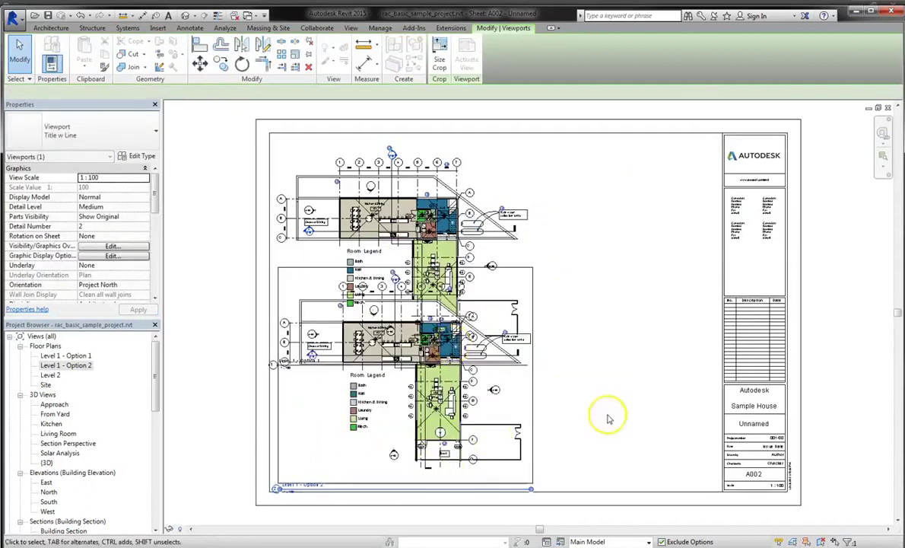
pyautogui.click(609, 418)
pyautogui.moveTo(441, 222); pyautogui.dragTo(437, 141)
pyautogui.click(608, 301)
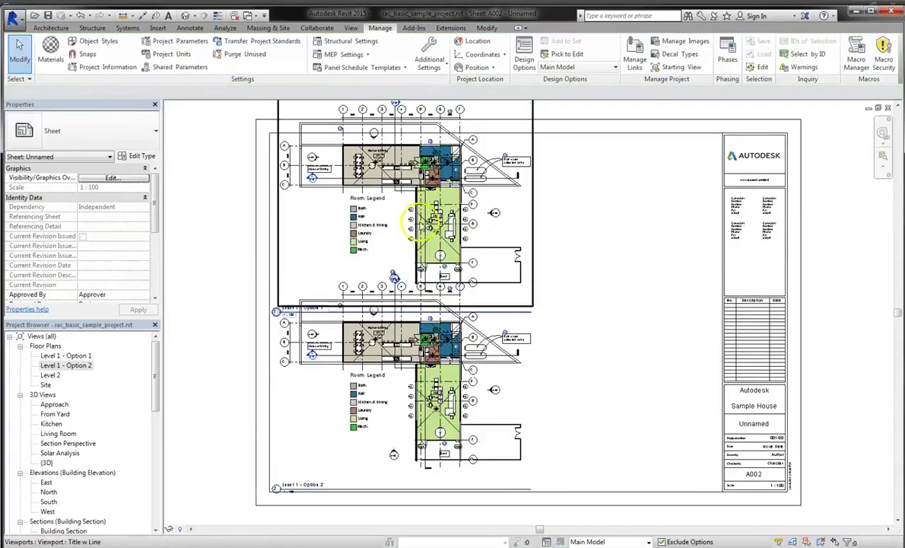
# Step: Move the Level 1 - Option 1 view title up to just below its room legend and shorten its title line
pyautogui.click(312, 307)
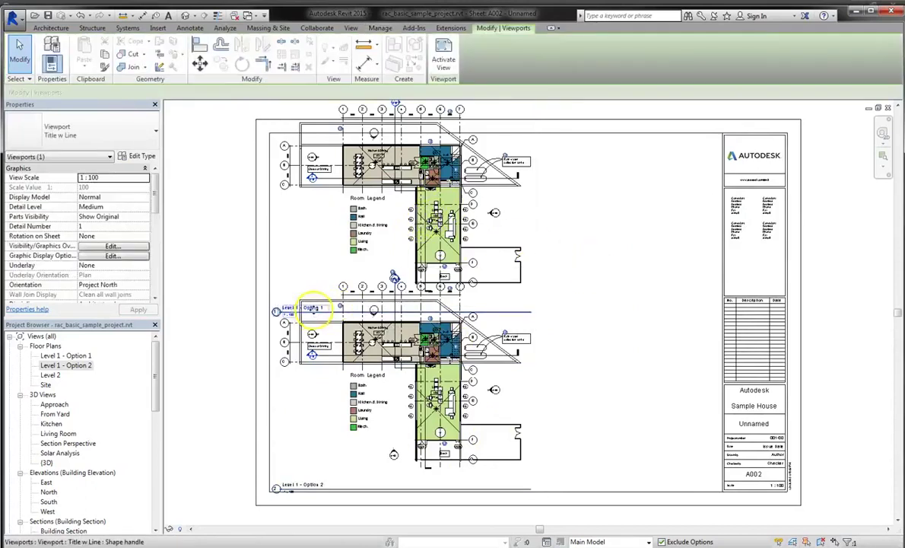
pyautogui.moveTo(312, 306); pyautogui.dragTo(314, 253)
pyautogui.click(643, 302)
pyautogui.click(426, 186)
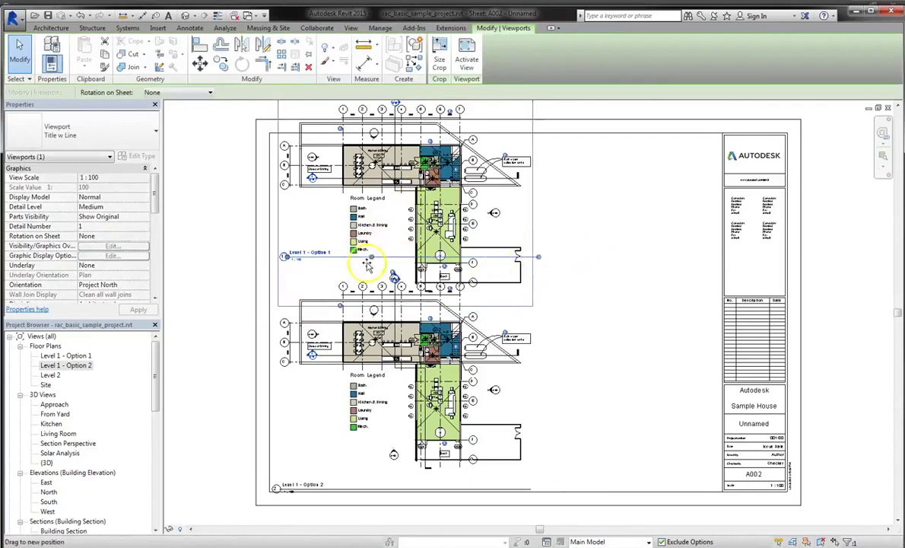
pyautogui.moveTo(360, 258); pyautogui.dragTo(383, 267)
# Step: Shorten the Level 1 - Option 2 title line and move the view title up, closer to its room legend
pyautogui.click(323, 486)
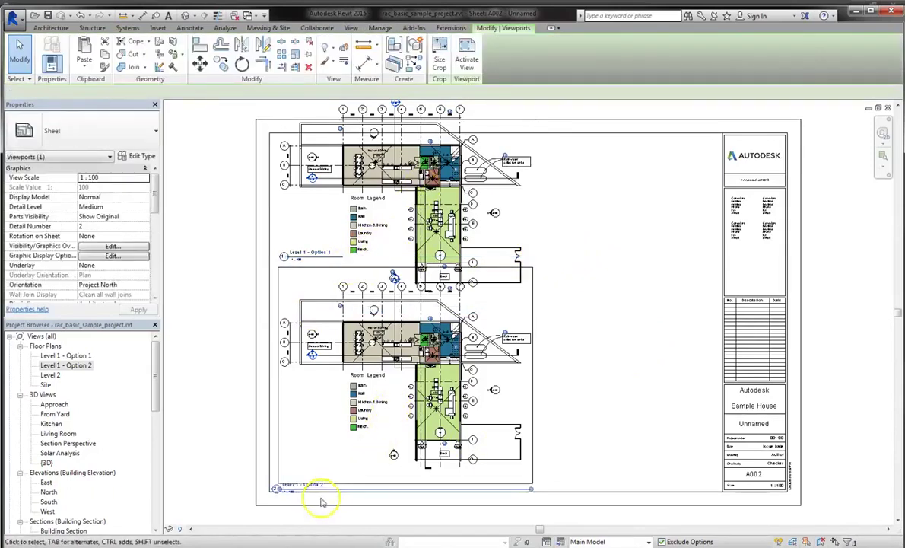
pyautogui.moveTo(527, 488); pyautogui.dragTo(319, 490)
pyautogui.click(323, 511)
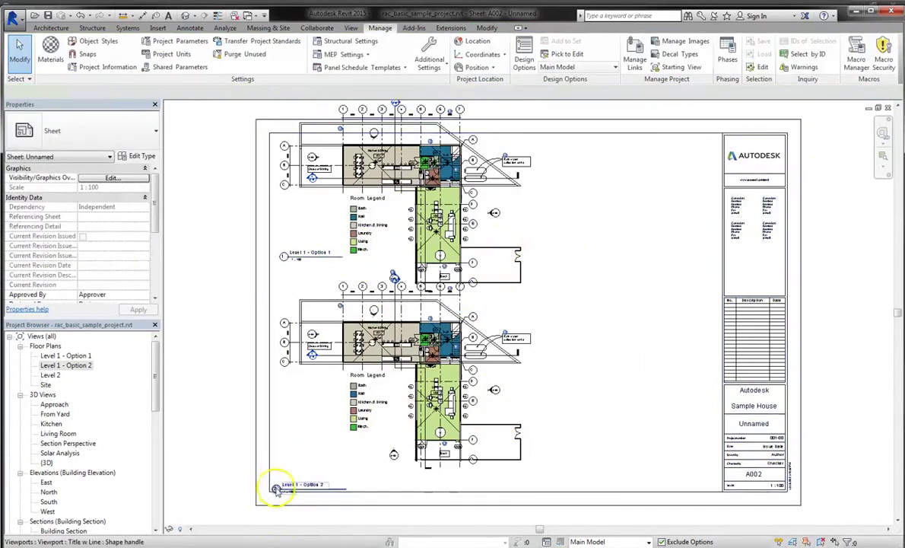
pyautogui.moveTo(276, 488); pyautogui.dragTo(297, 456)
pyautogui.click(632, 428)
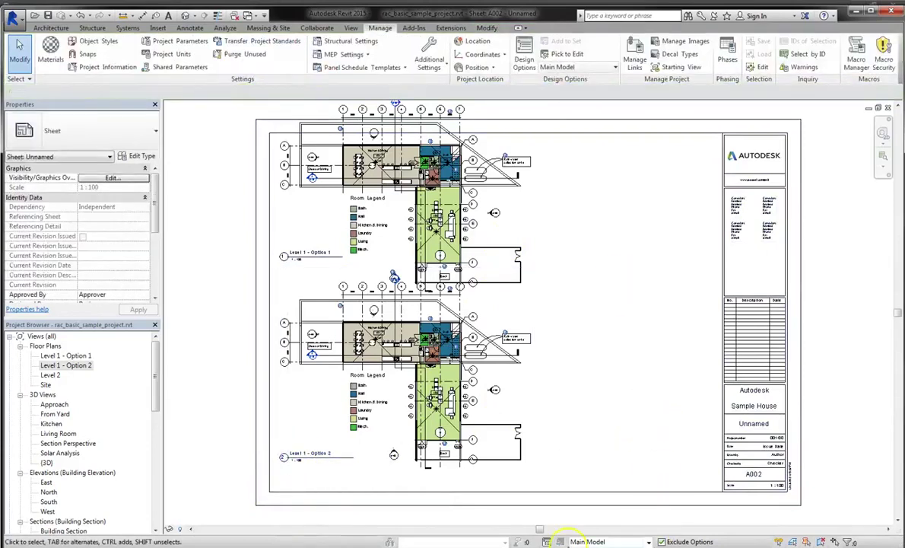
# Step: Make Smaller Version Option 1 the primary option of the Expansion design option set
pyautogui.click(547, 541)
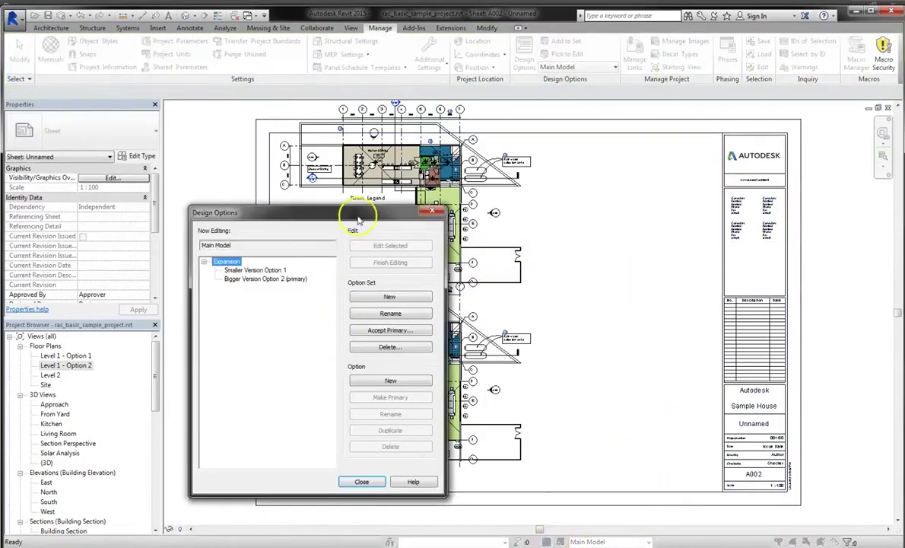
pyautogui.moveTo(358, 218); pyautogui.dragTo(739, 176)
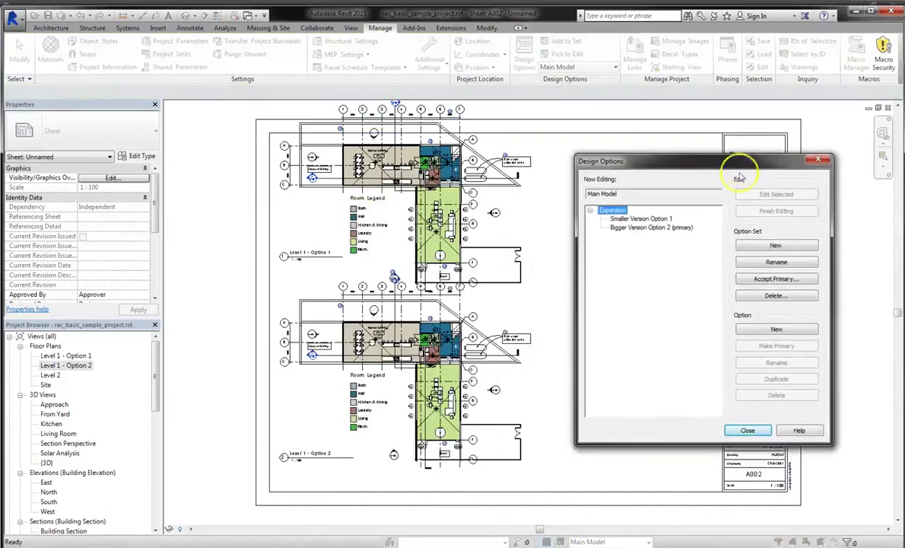
pyautogui.click(656, 219)
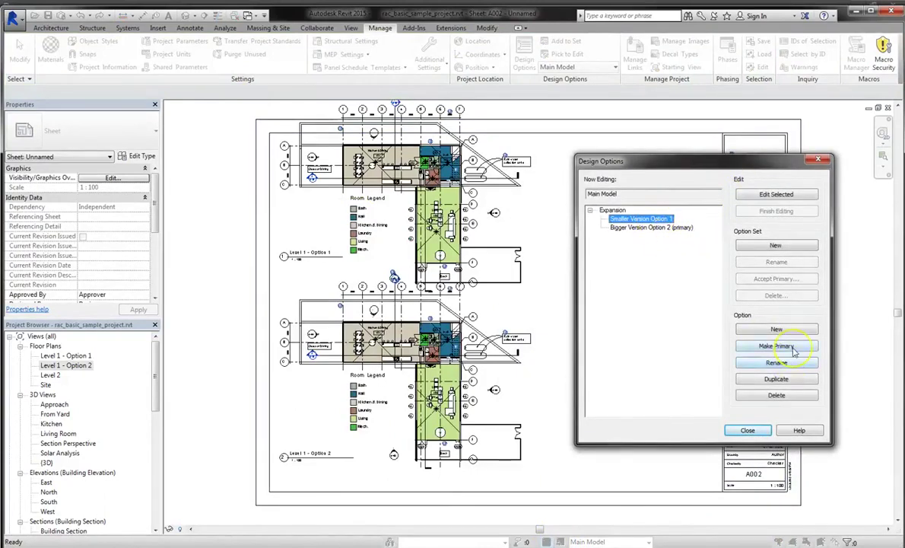
pyautogui.click(791, 347)
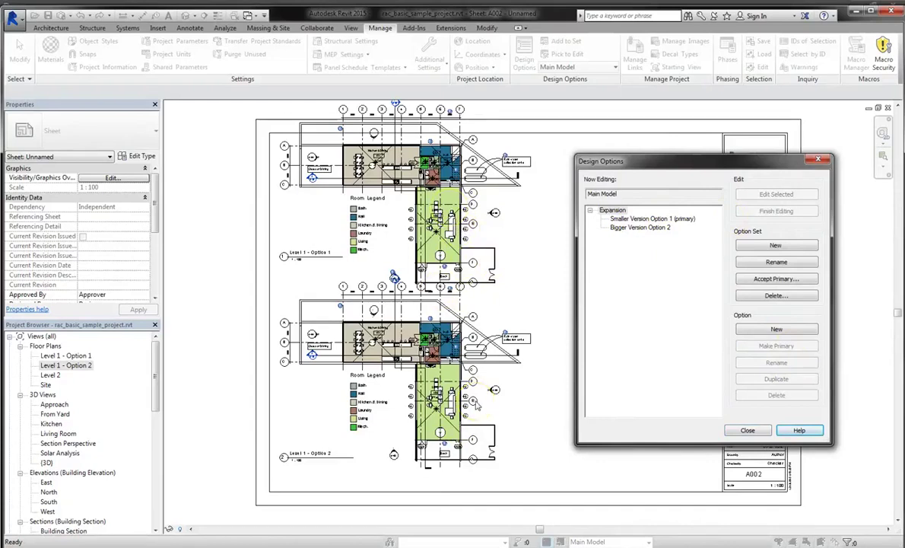
pyautogui.click(747, 431)
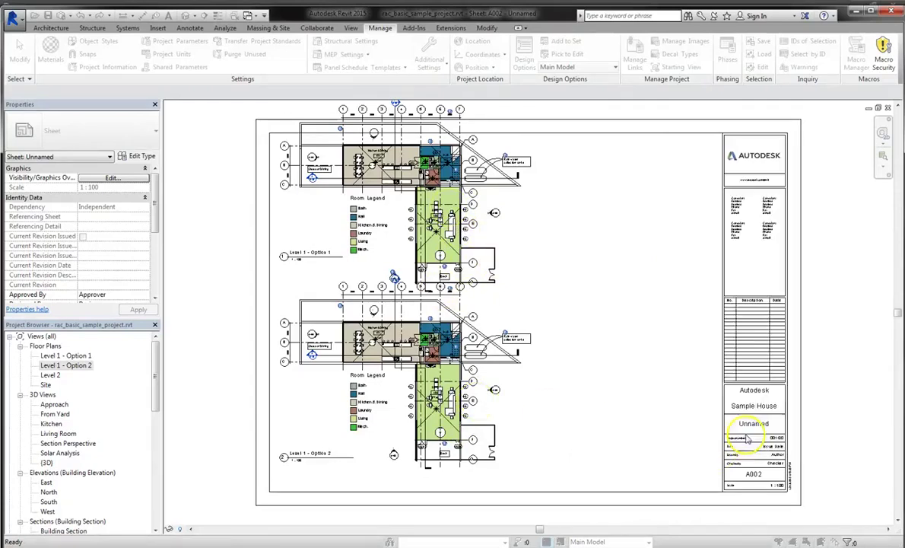
# Step: Shift the Level 1 - Option 2 viewport slightly down on the sheet, away from the Option 1 plan
pyautogui.click(477, 314)
pyautogui.moveTo(480, 313); pyautogui.dragTo(481, 325)
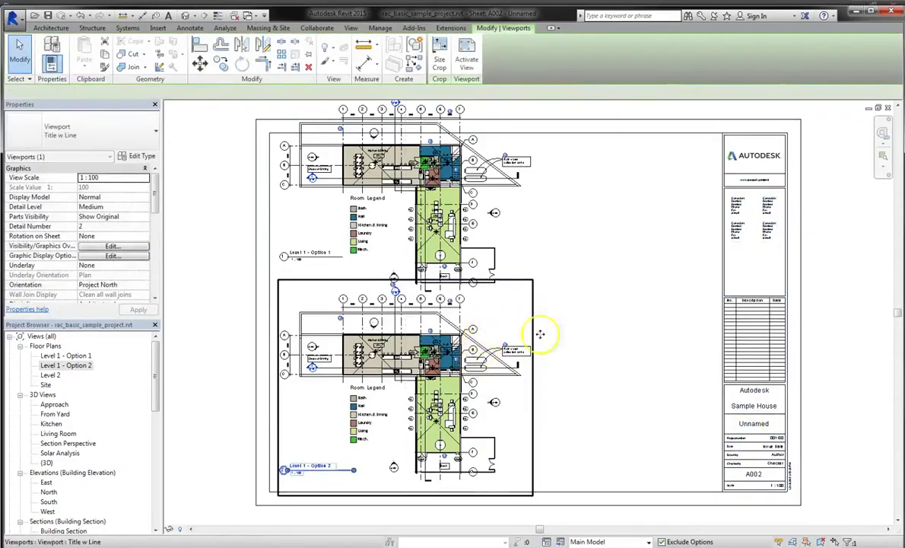
pyautogui.click(590, 348)
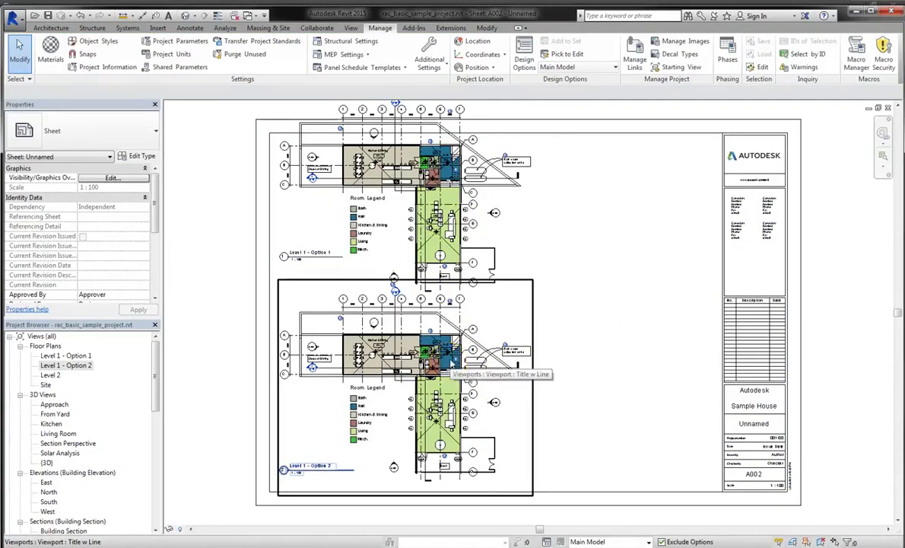
# Step: Activate the upper Level 1 - Option 1 view from within the sheet and deactivate it again
pyautogui.click(451, 224)
pyautogui.doubleClick(451, 224)
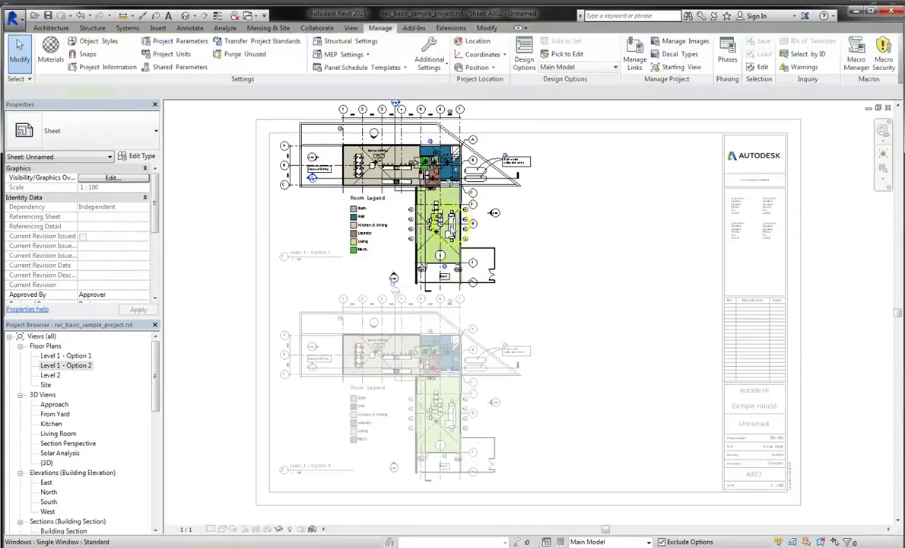
pyautogui.rightClick(537, 238)
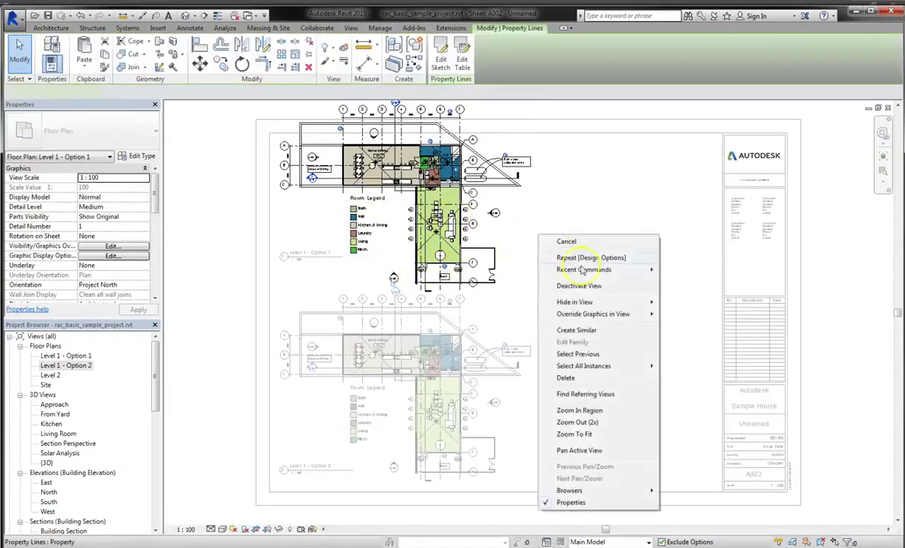
pyautogui.click(579, 285)
# Step: Activate the Level 1 - Option 1 view on the sheet and open the design option settings of its Visibility/Graphic Overrides
pyautogui.click(434, 213)
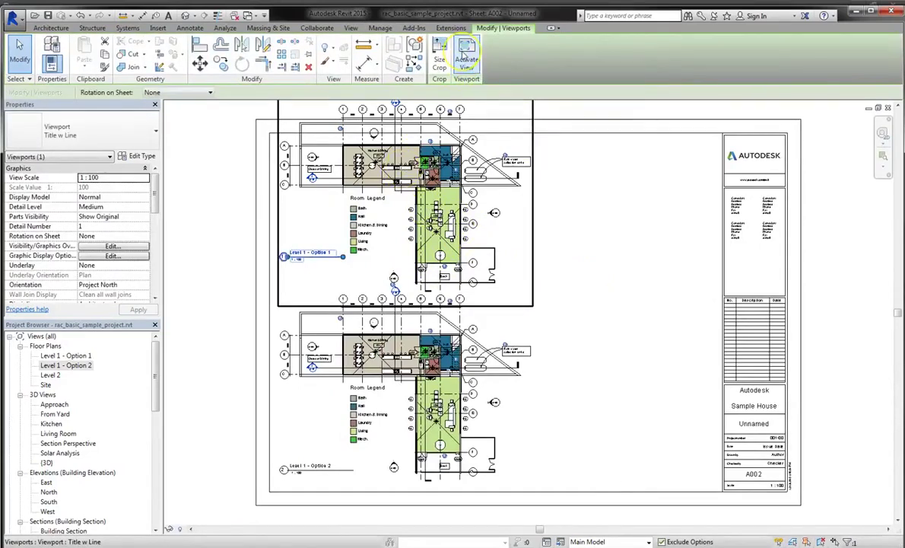
pyautogui.click(463, 58)
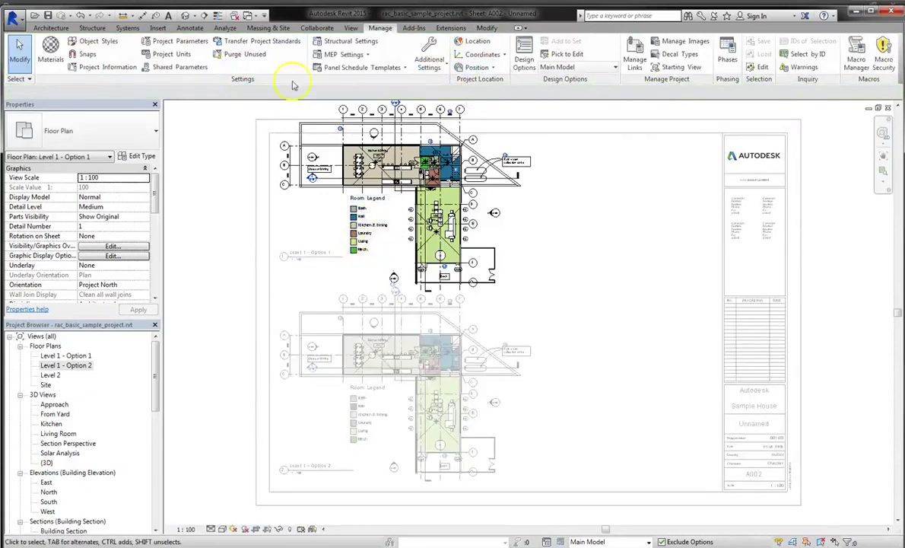
pyautogui.click(351, 28)
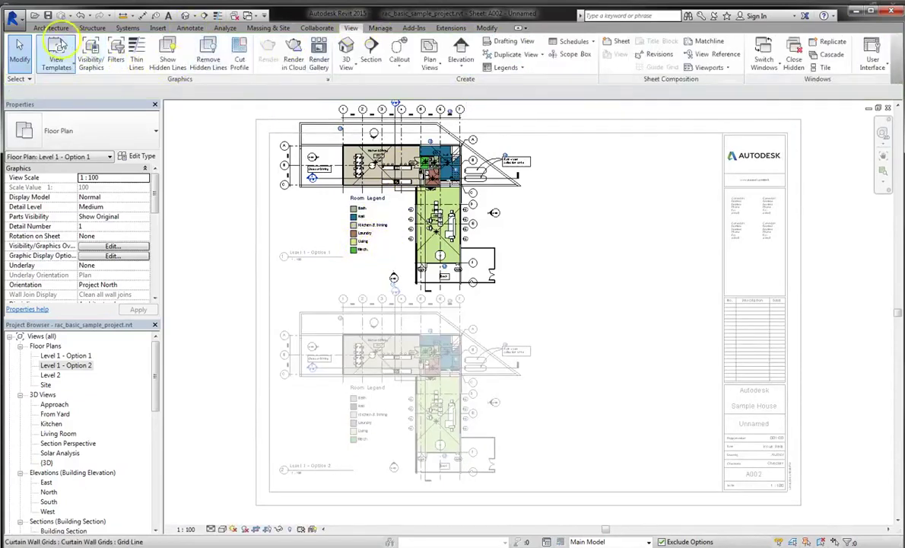
pyautogui.click(91, 57)
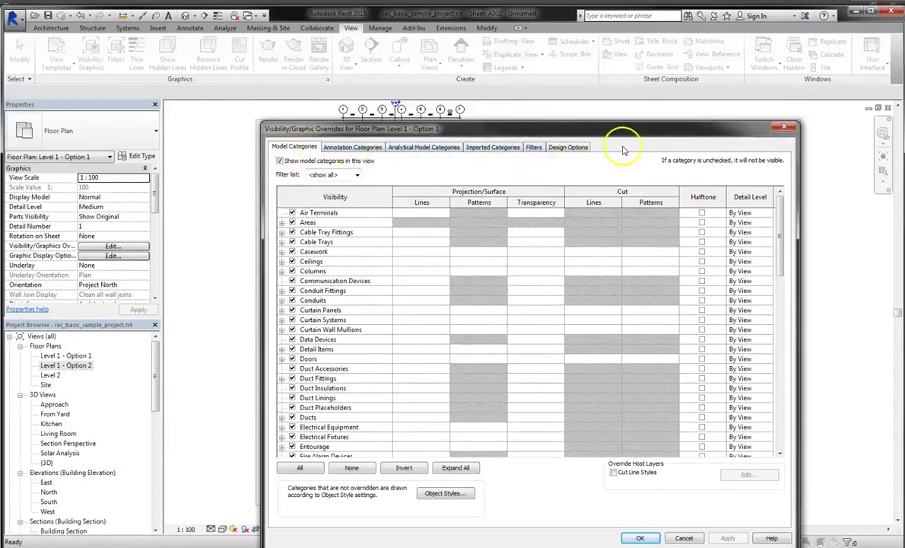
pyautogui.moveTo(630, 138); pyautogui.dragTo(590, 122)
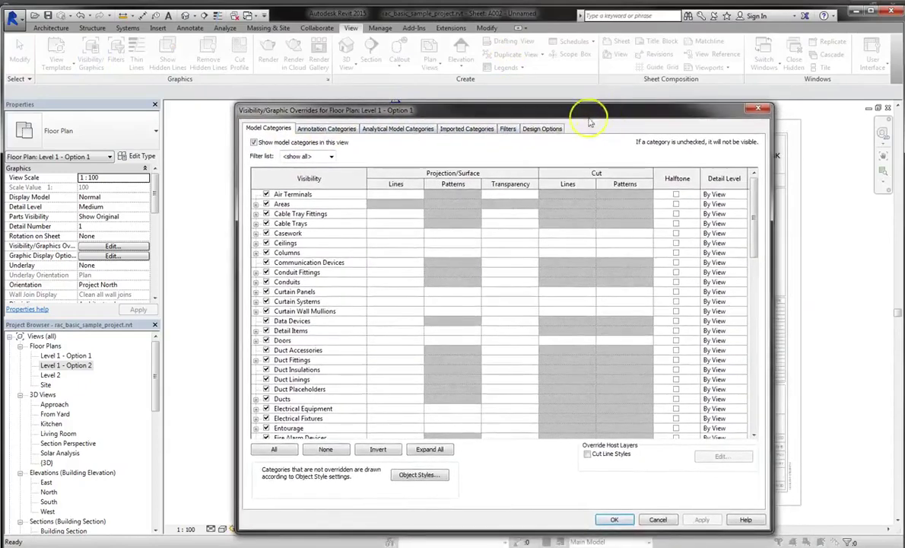
pyautogui.click(540, 131)
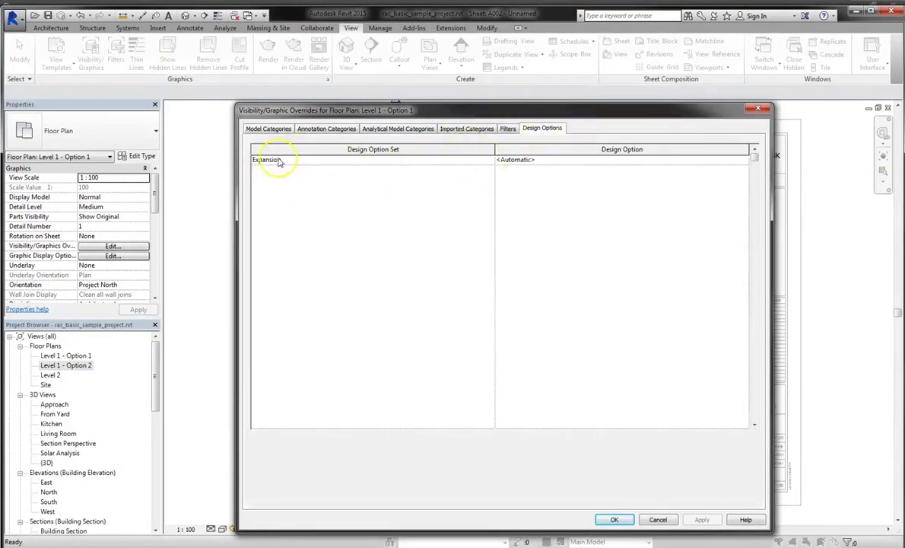
# Step: Check the design option assigned to the Expansion set in this view, and check which option is primary in the project's design options
pyautogui.click(582, 163)
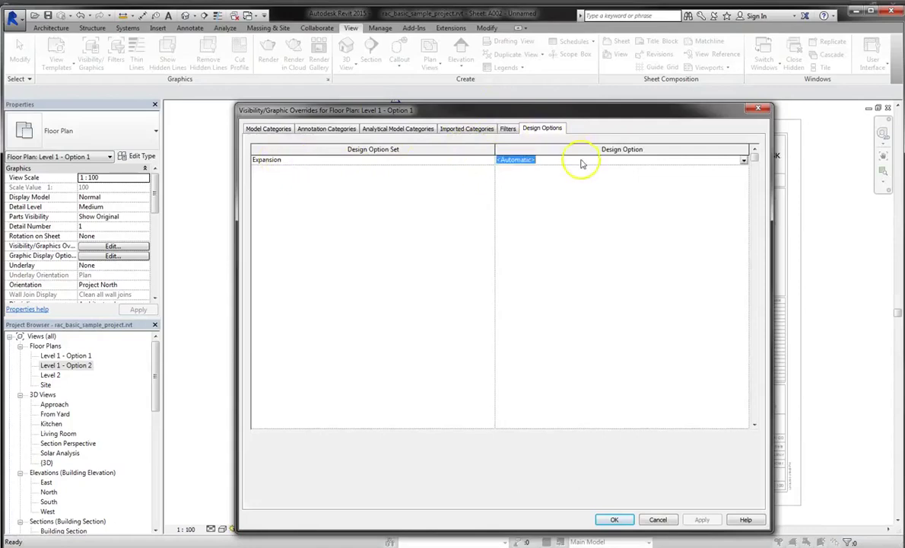
pyautogui.click(582, 161)
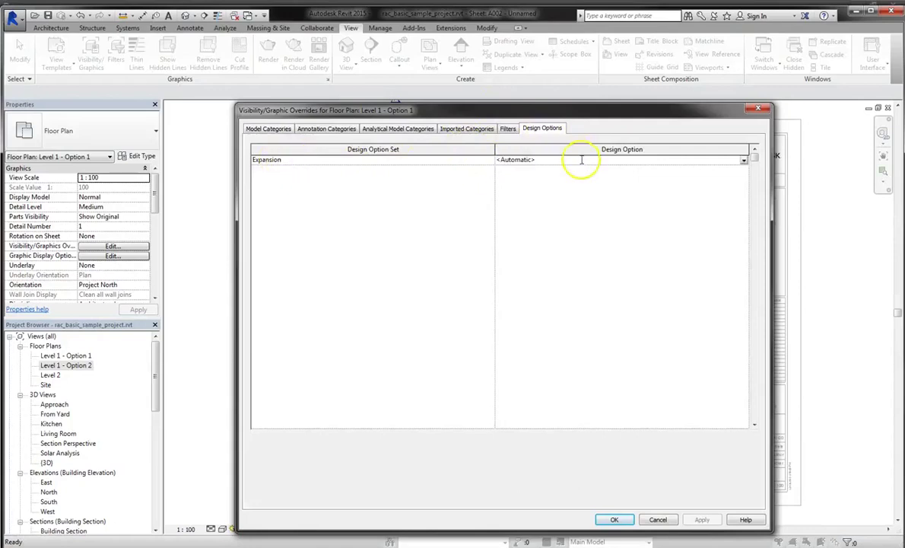
pyautogui.click(601, 518)
pyautogui.click(549, 537)
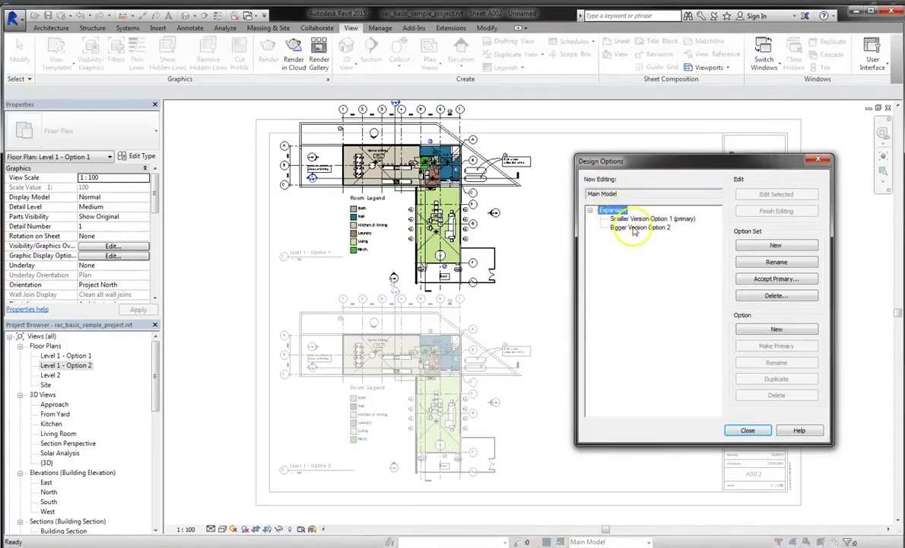
pyautogui.click(748, 431)
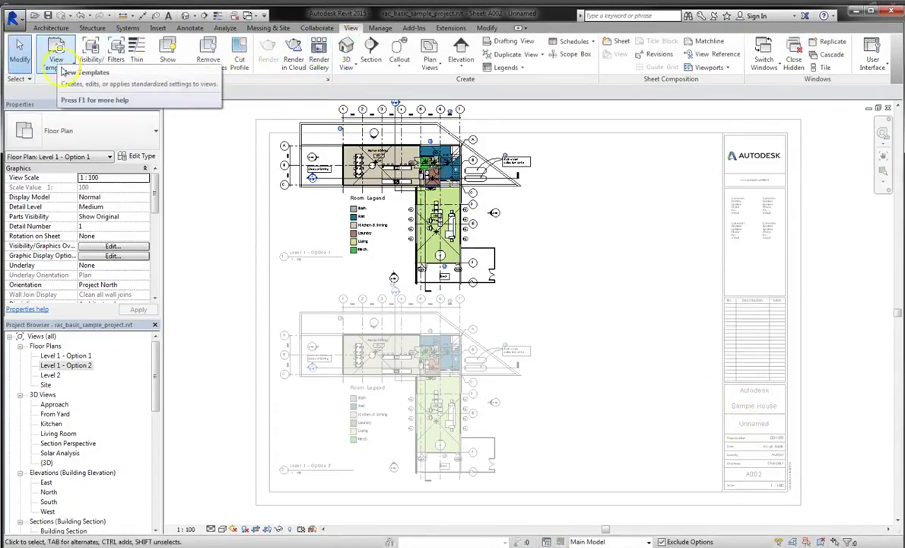
# Step: Set the Expansion design option to Smaller Version Option 1 in the Level 1 - Option 1 view's visibility overrides and deactivate the view
pyautogui.click(92, 67)
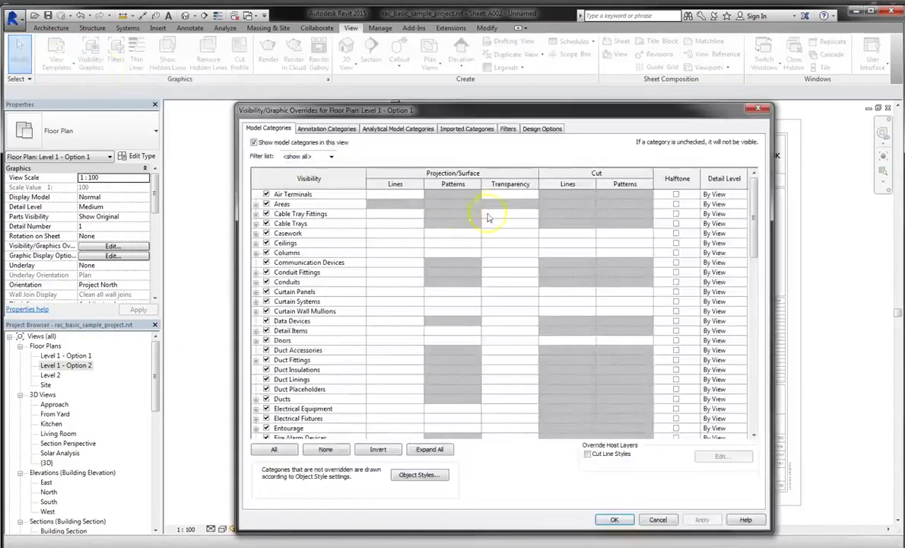
pyautogui.click(546, 127)
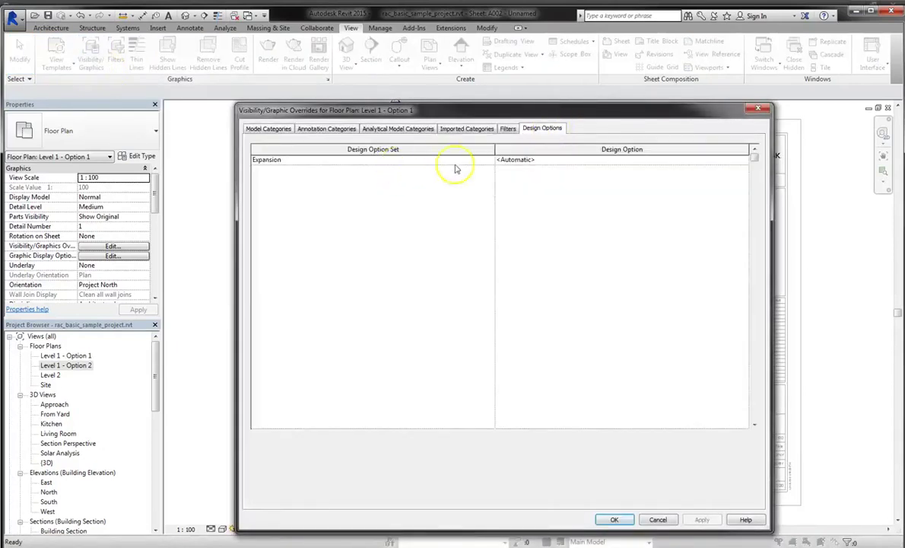
pyautogui.click(742, 160)
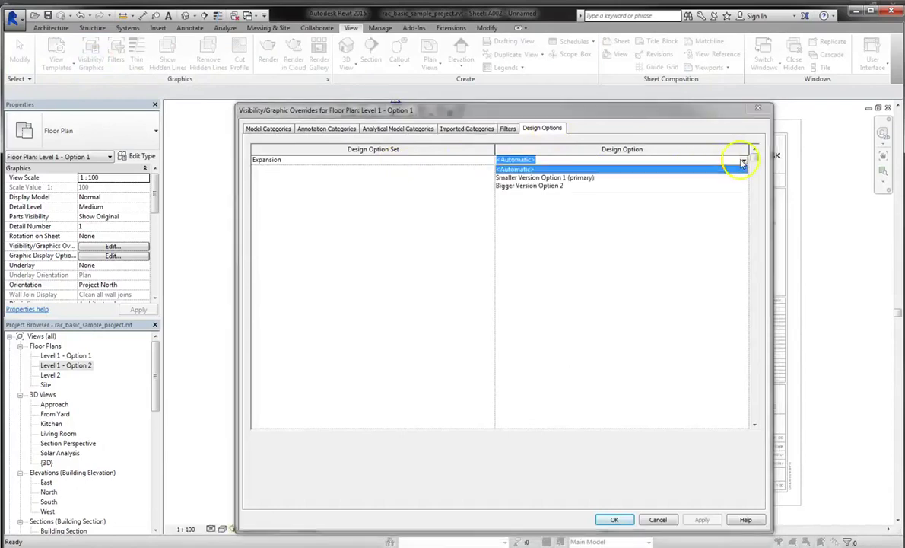
pyautogui.click(579, 177)
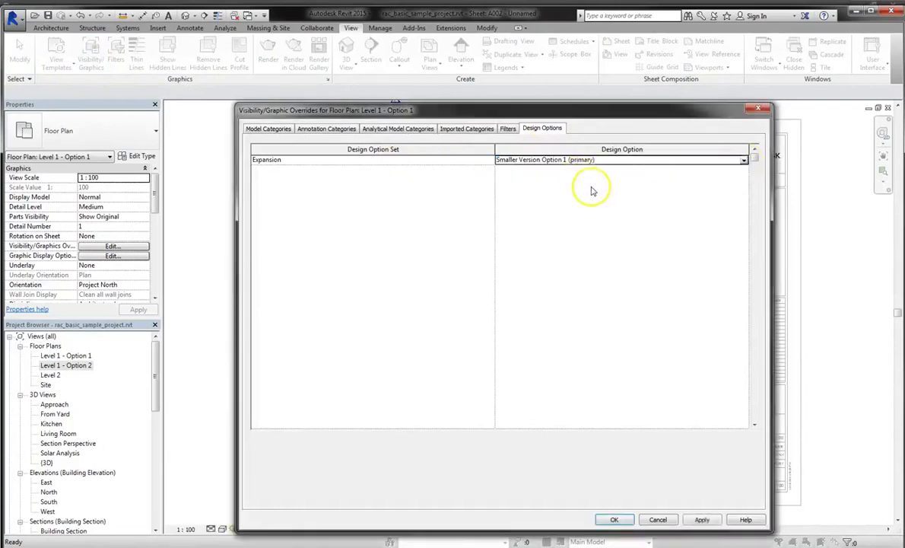
pyautogui.click(702, 519)
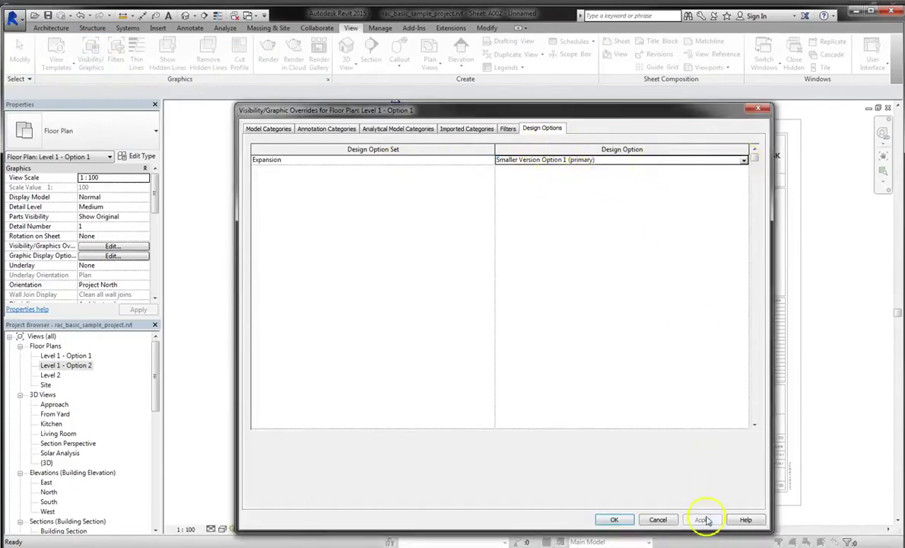
pyautogui.click(615, 520)
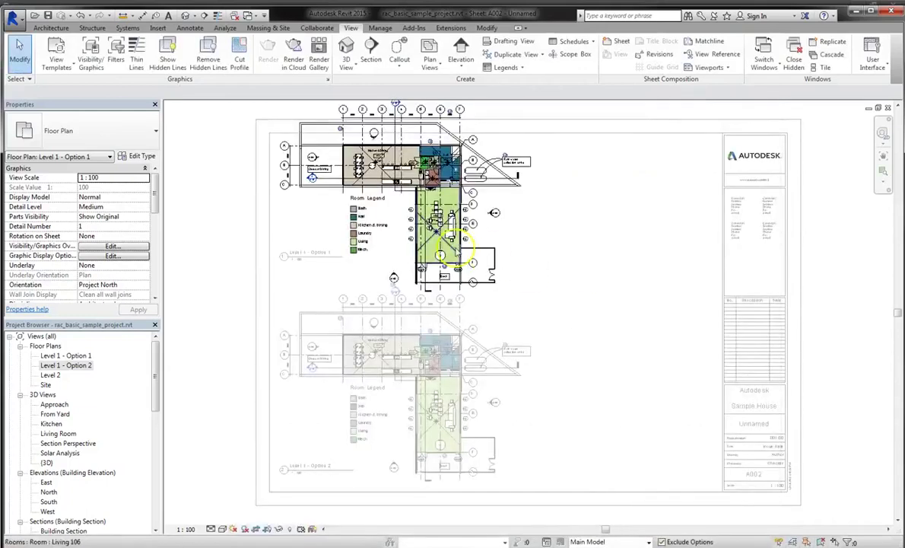
pyautogui.rightClick(514, 241)
pyautogui.click(554, 289)
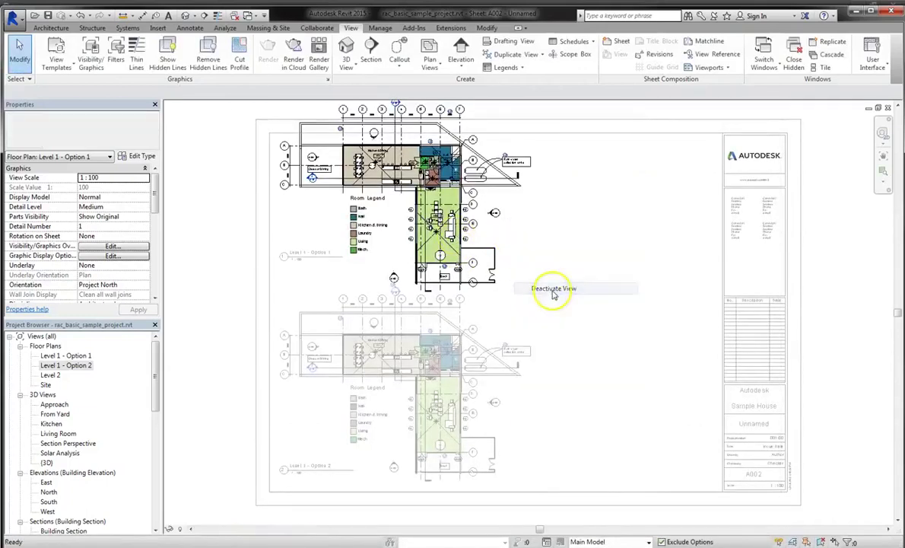
# Step: Make Bigger Version Option 2 the primary option of the Expansion set in the project's design options
pyautogui.click(548, 540)
pyautogui.click(633, 228)
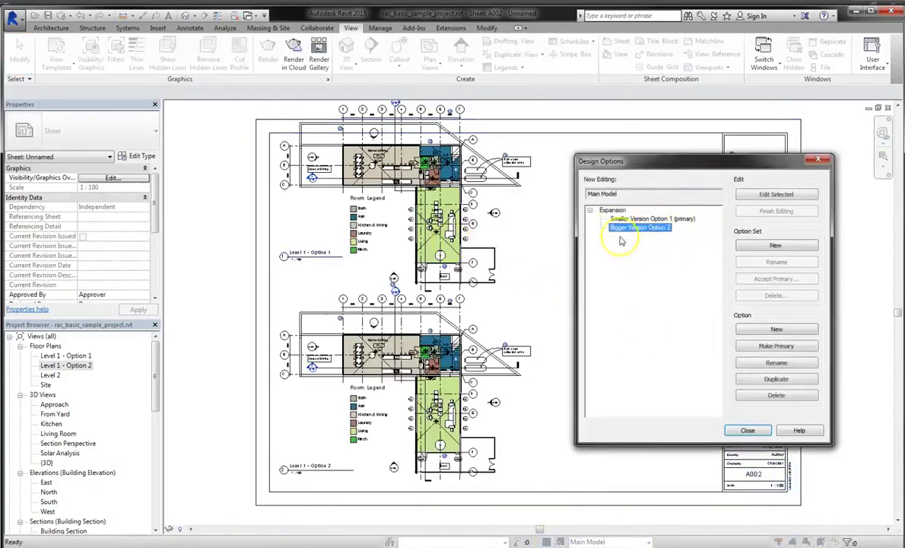
pyautogui.click(776, 345)
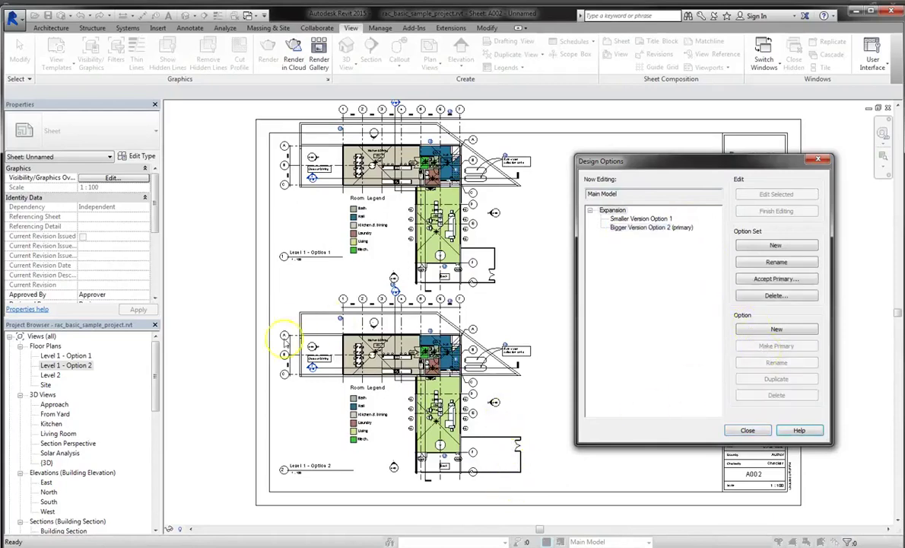
pyautogui.click(748, 430)
pyautogui.click(390, 366)
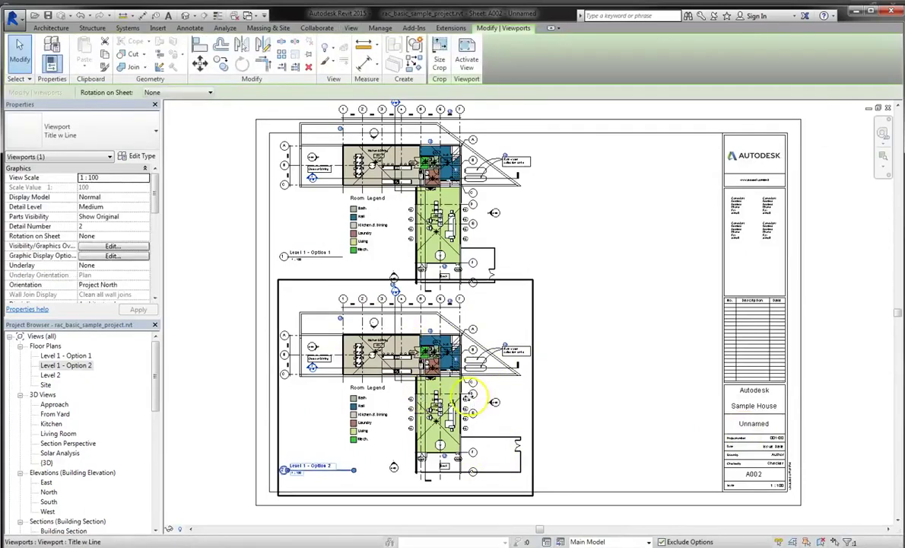
pyautogui.click(468, 263)
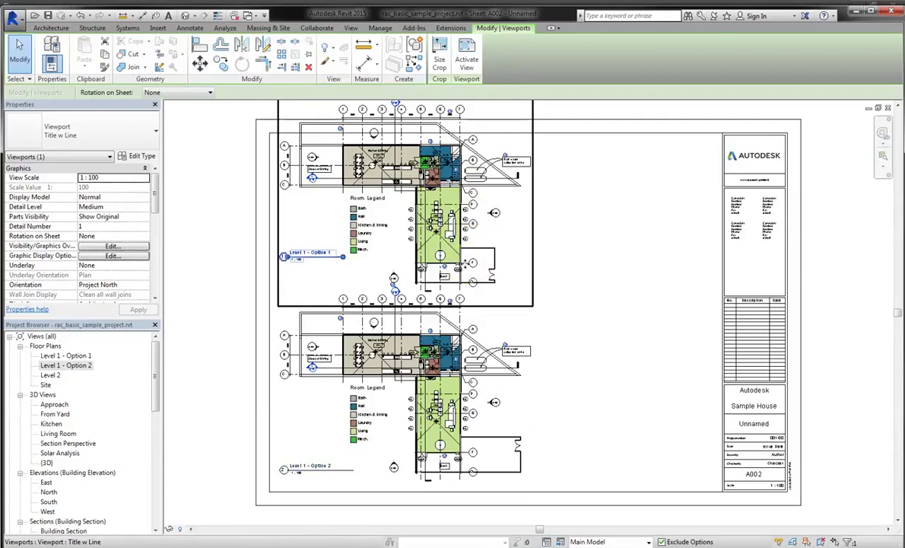
pyautogui.click(463, 443)
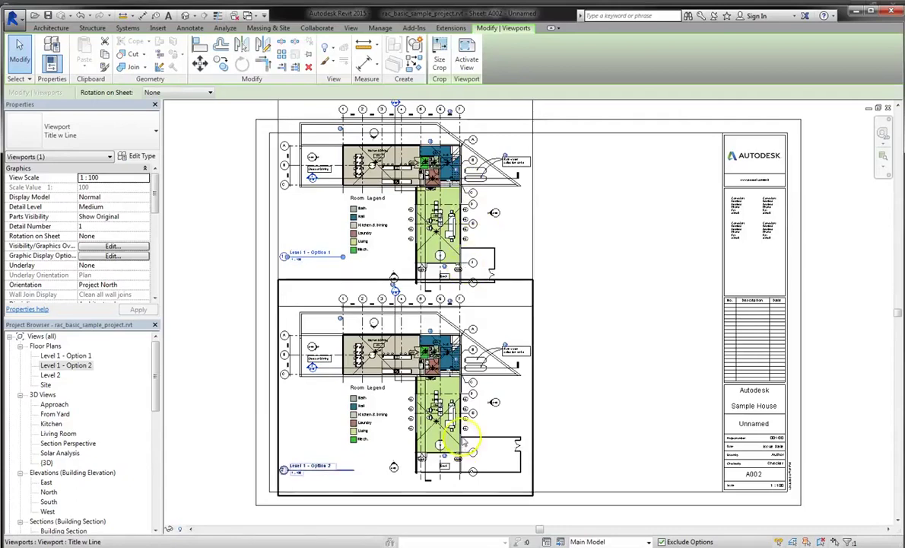
pyautogui.click(711, 489)
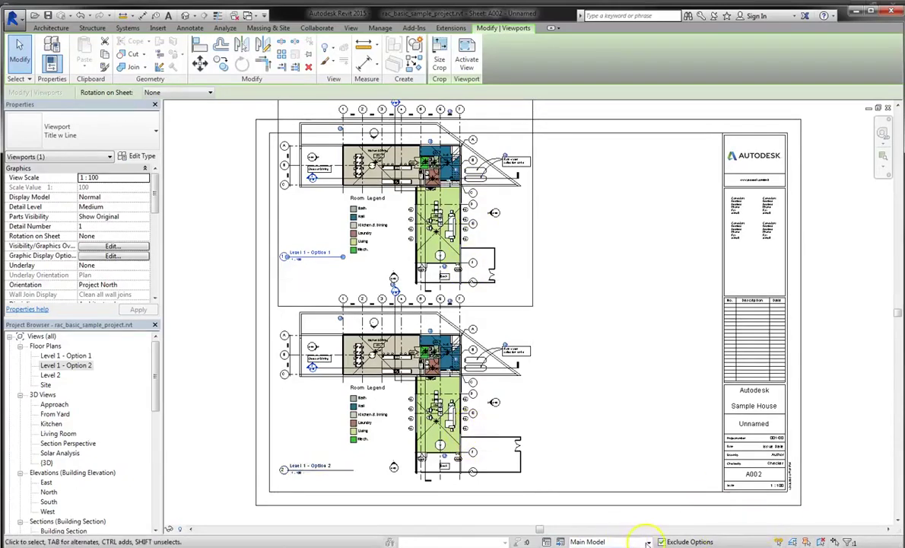
# Step: Activate the Level 1 - Option 2 view on the sheet, set its Expansion design option to Bigger Version Option 2, and deactivate it
pyautogui.doubleClick(379, 356)
pyautogui.click(511, 365)
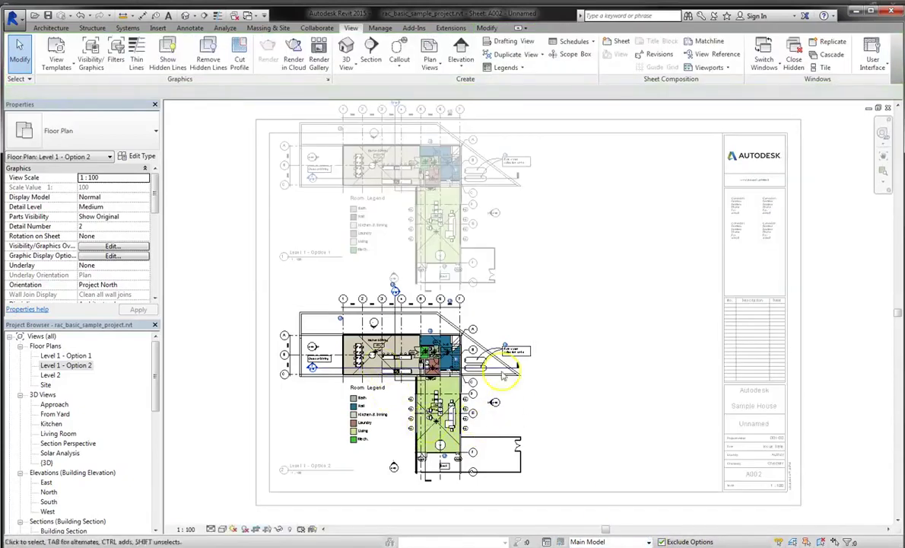
pyautogui.press('v')
pyautogui.press('g')
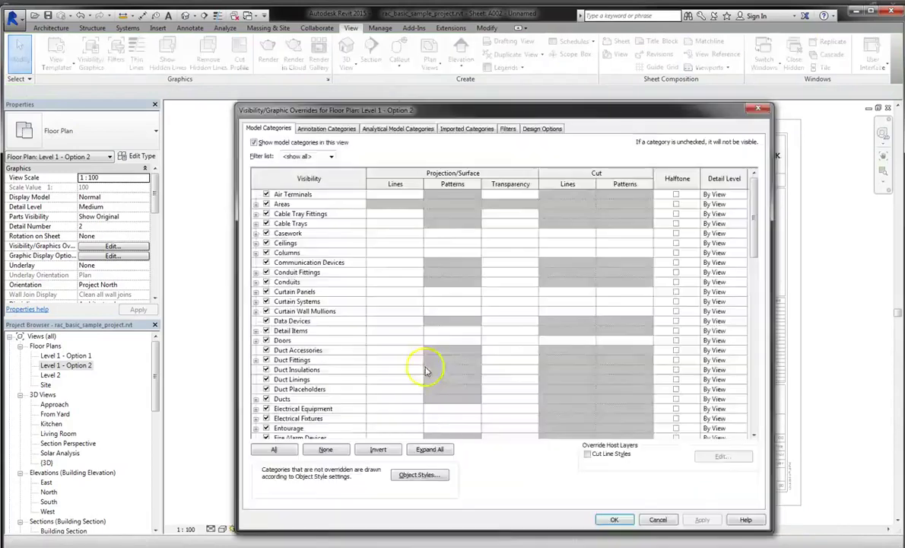
pyautogui.click(542, 129)
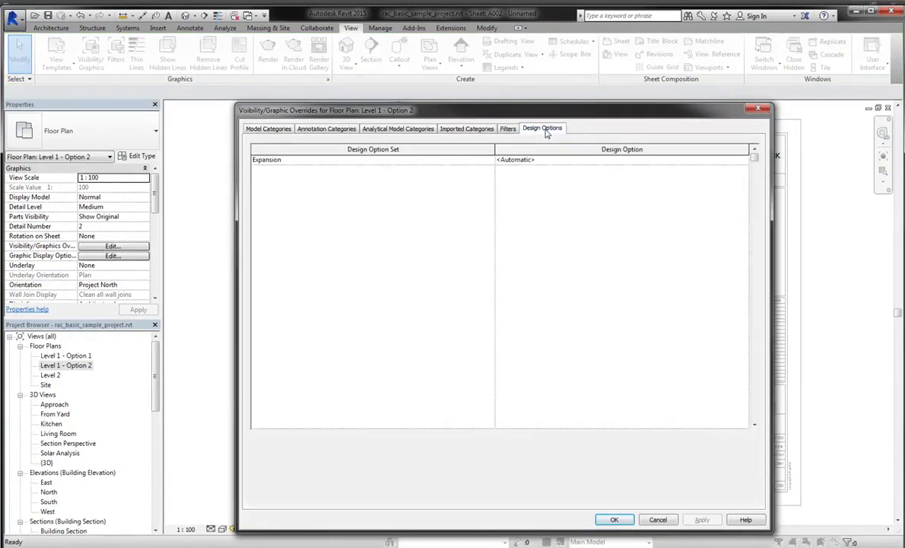
pyautogui.click(744, 162)
pyautogui.click(570, 186)
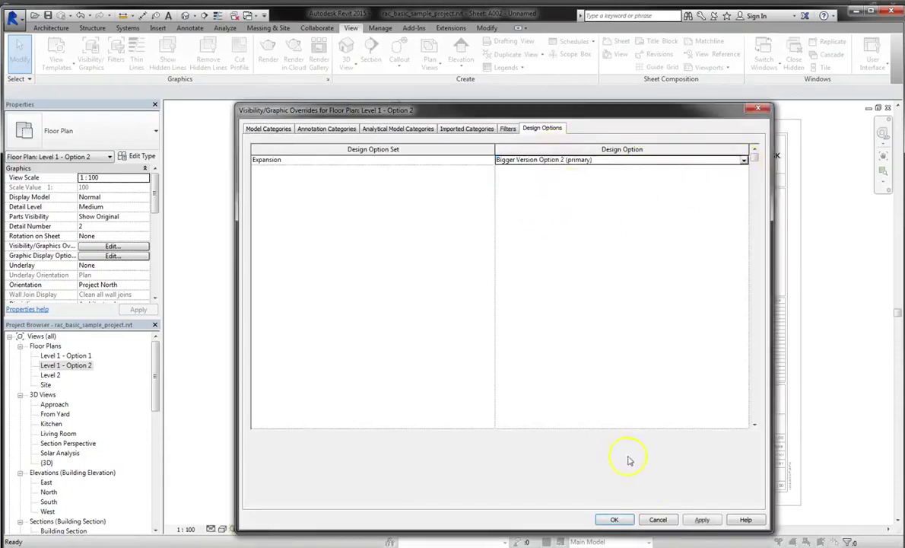
pyautogui.click(702, 520)
pyautogui.click(631, 519)
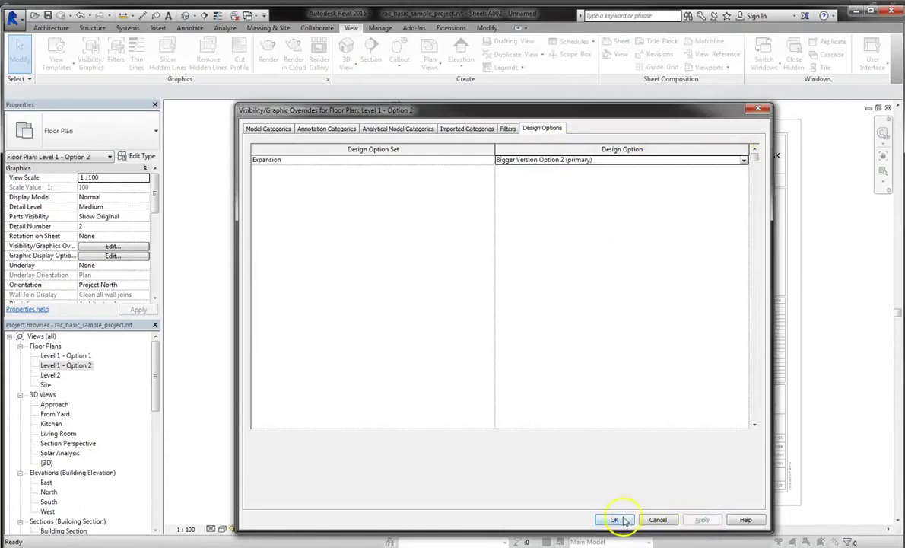
pyautogui.rightClick(536, 313)
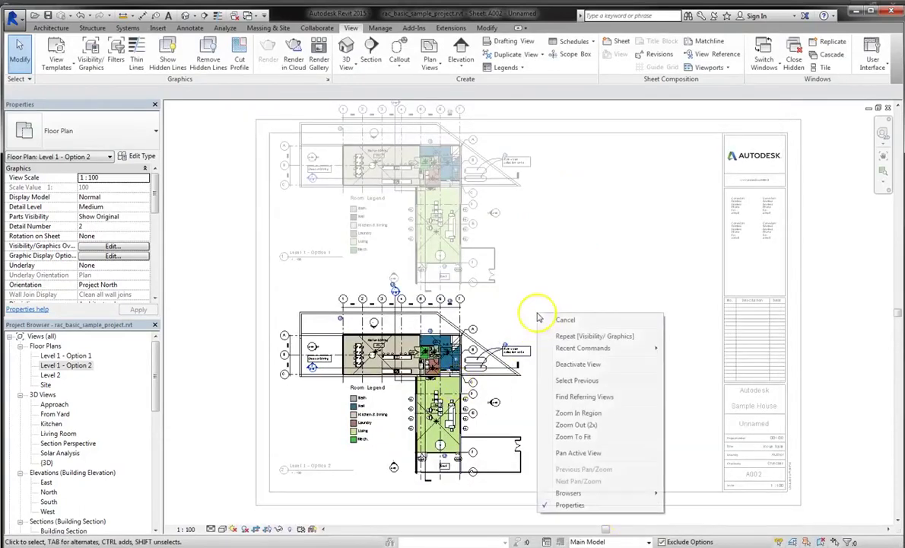
pyautogui.click(578, 365)
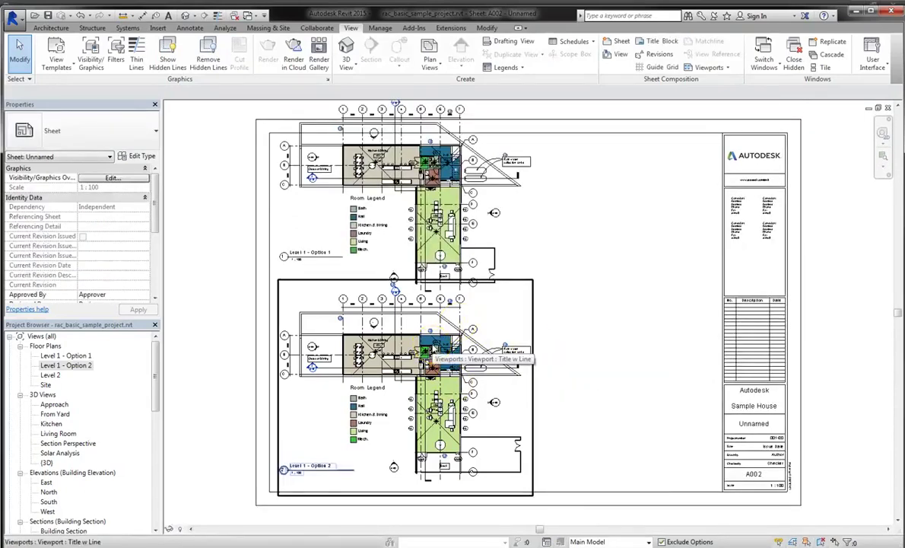
# Step: Reactivate the Level 1 - Option 2 view to check its assigned Expansion design option, and return to the sheet
pyautogui.click(431, 369)
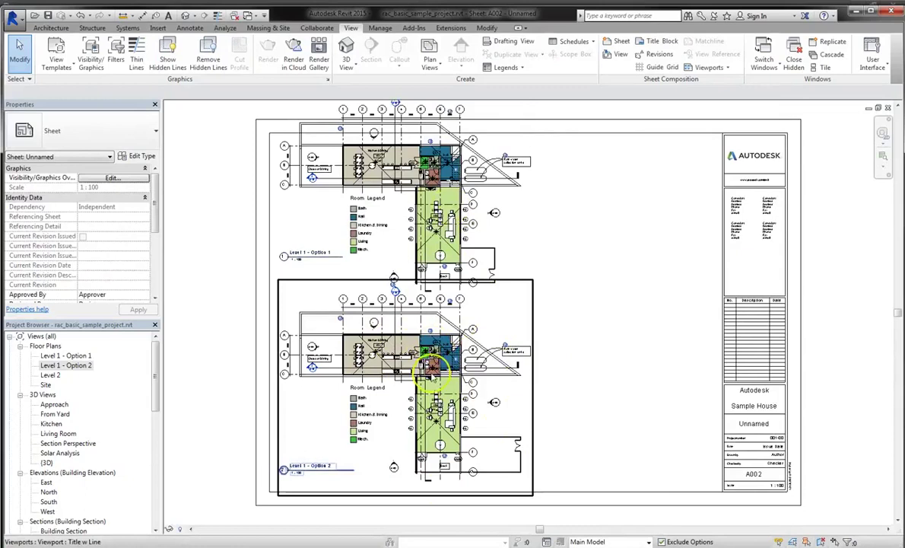
pyautogui.doubleClick(464, 353)
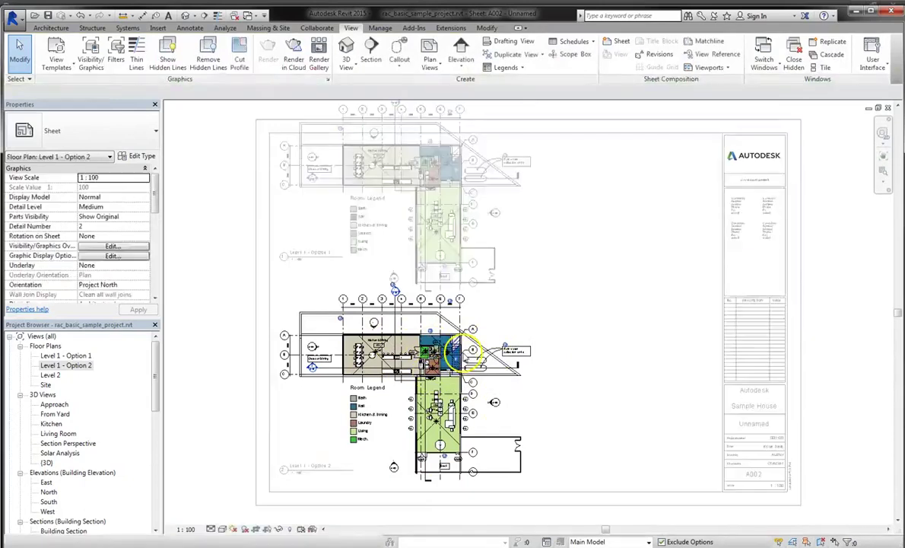
pyautogui.press('v')
pyautogui.press('g')
pyautogui.click(555, 128)
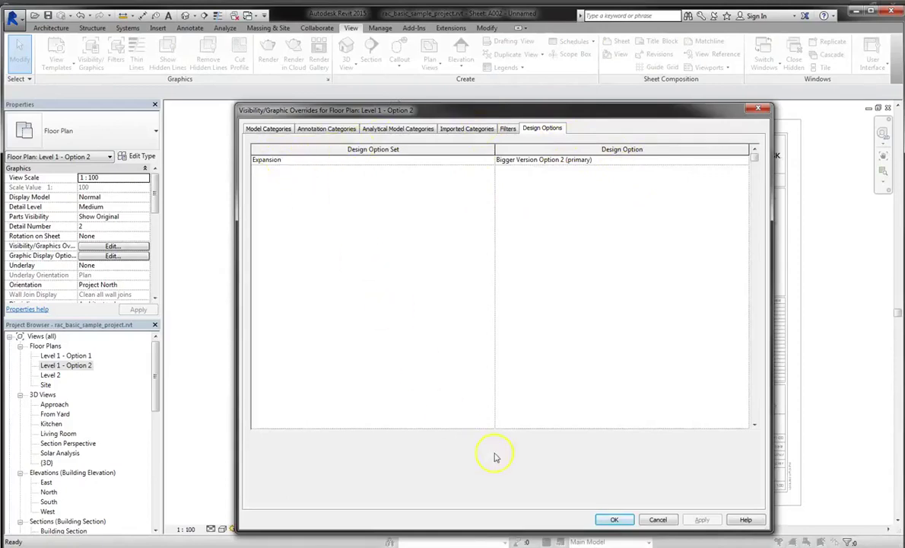
pyautogui.click(613, 519)
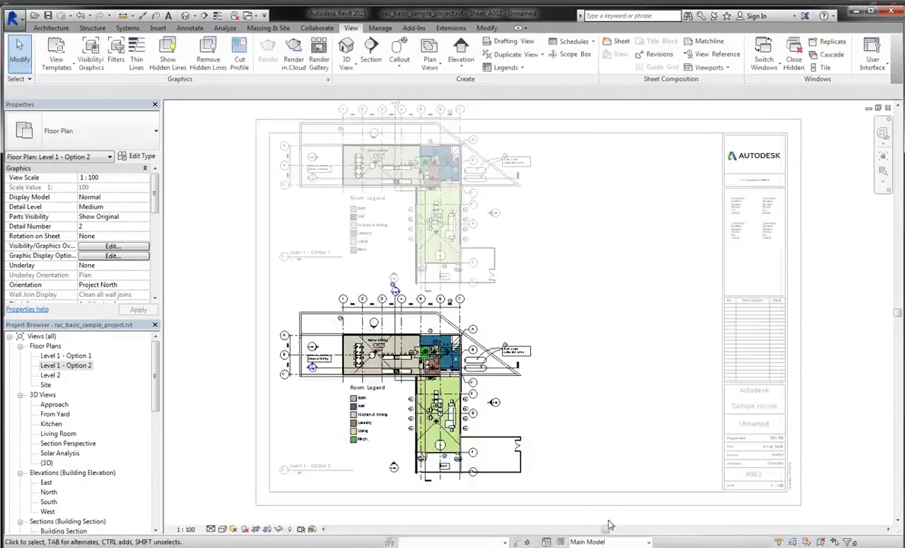
pyautogui.rightClick(532, 313)
pyautogui.click(576, 370)
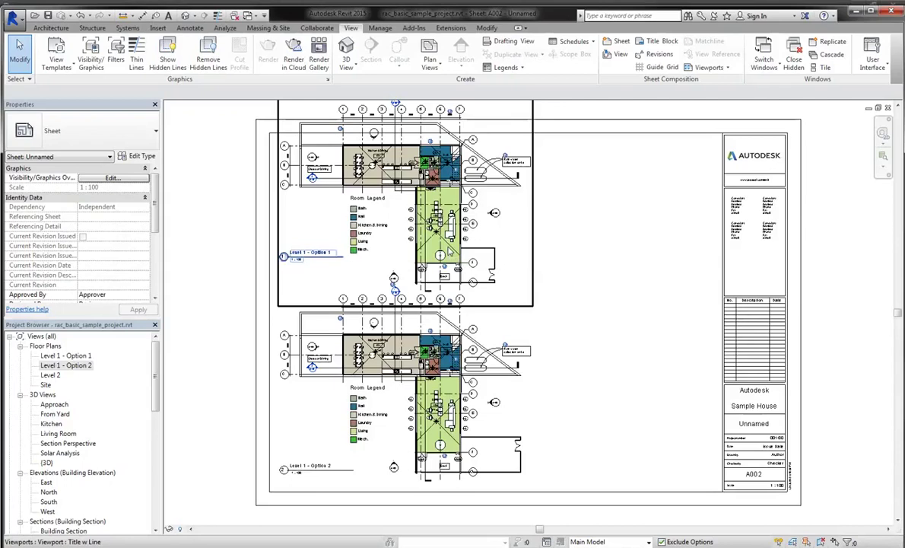
pyautogui.press('Escape')
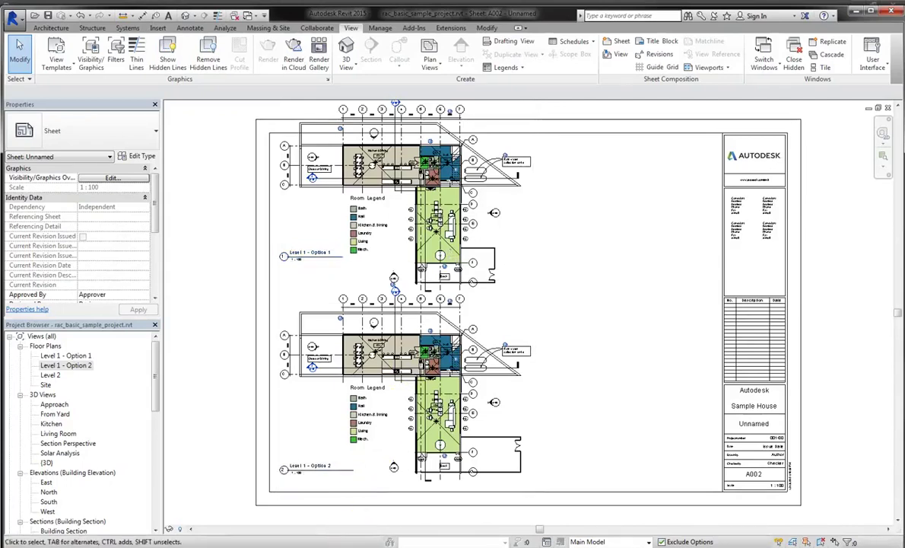